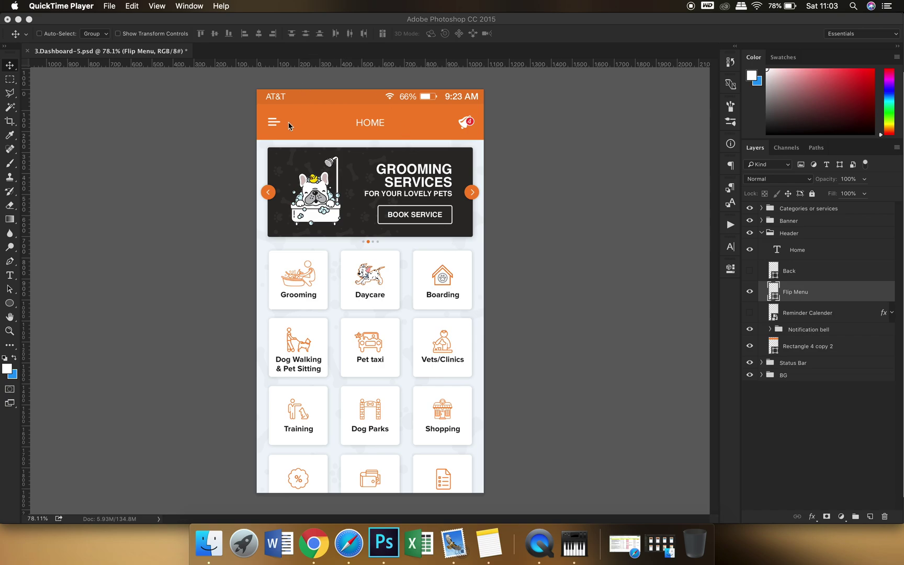
Zoom and pan the 3.Dashboard-5.psd mockup until the header's hamburger icon fills the view.
scroll(287, 128, up, 5)
click(387, 225)
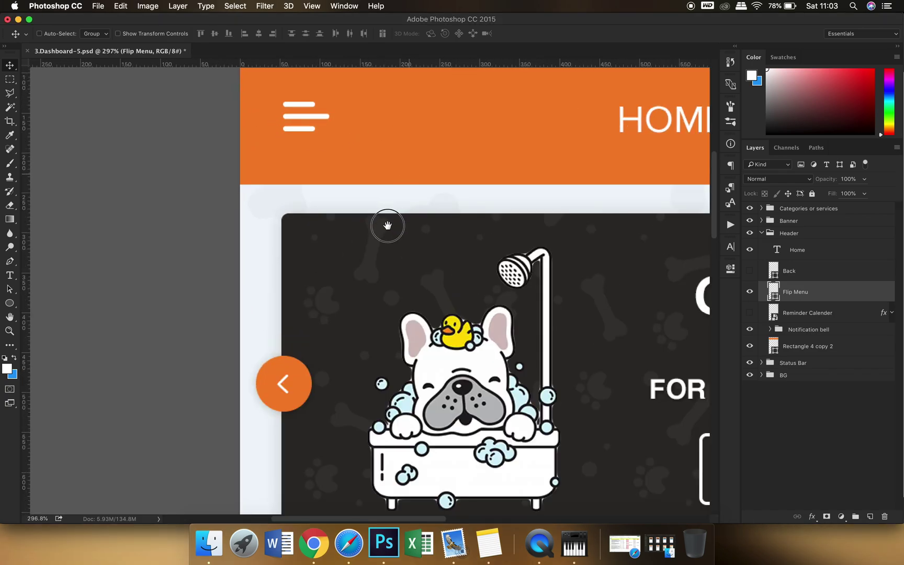
drag(440, 151, 416, 238)
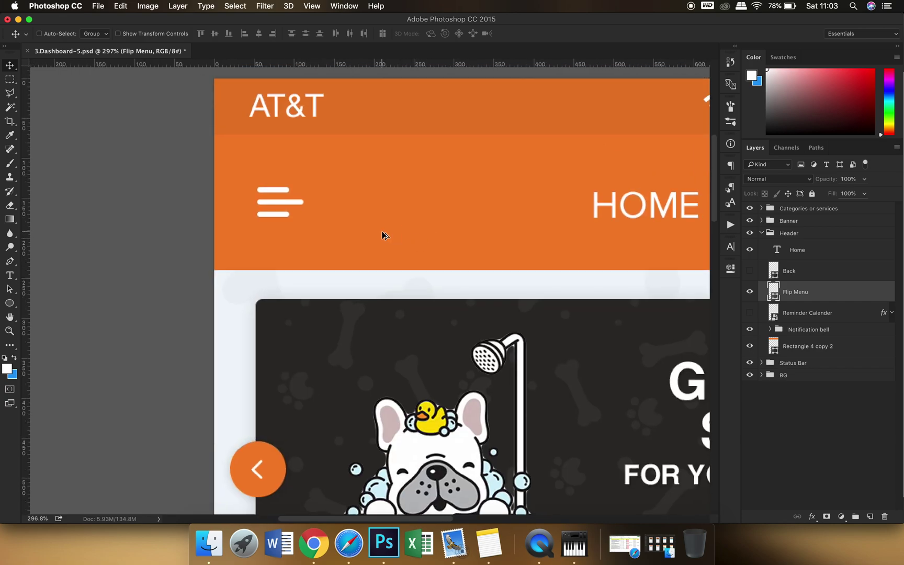
scroll(383, 235, down, 2)
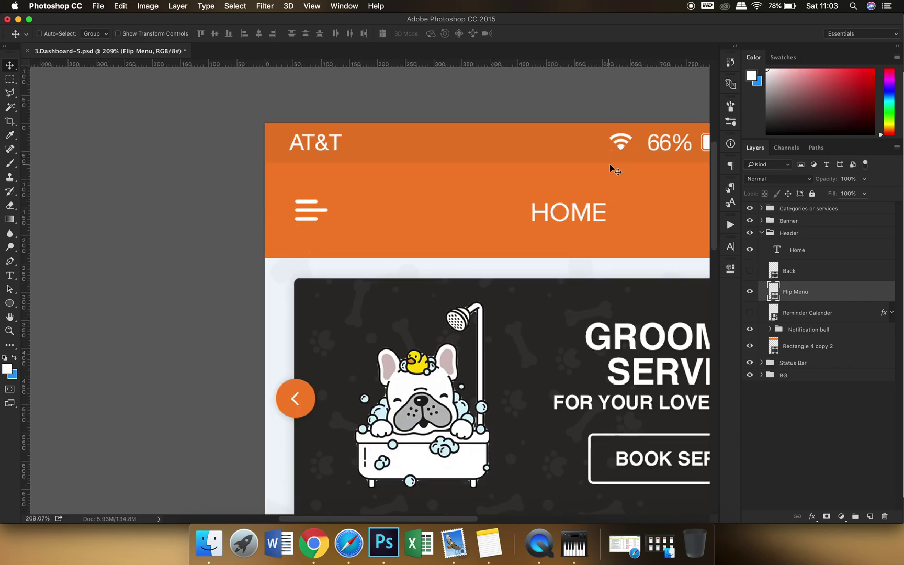
key(h)
drag(615, 170, 397, 175)
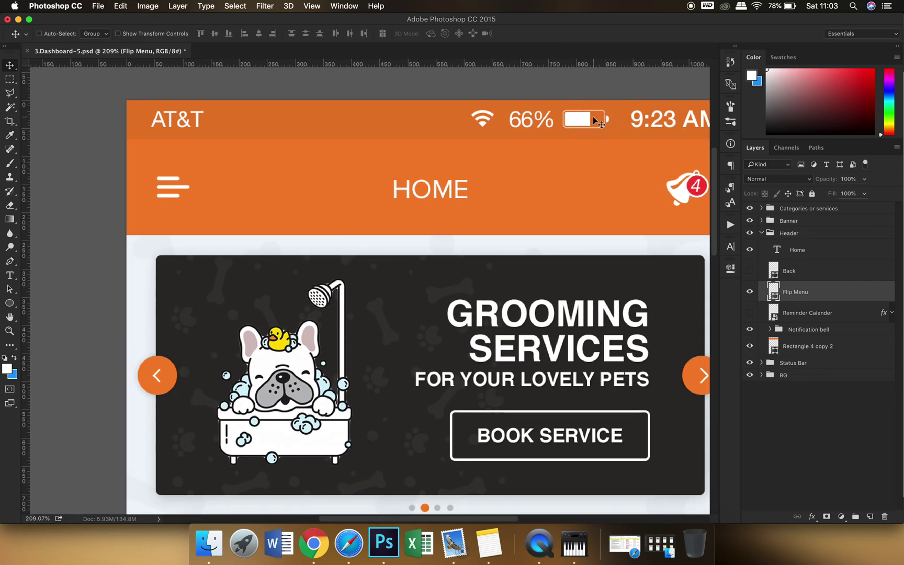
scroll(456, 171, left, 4)
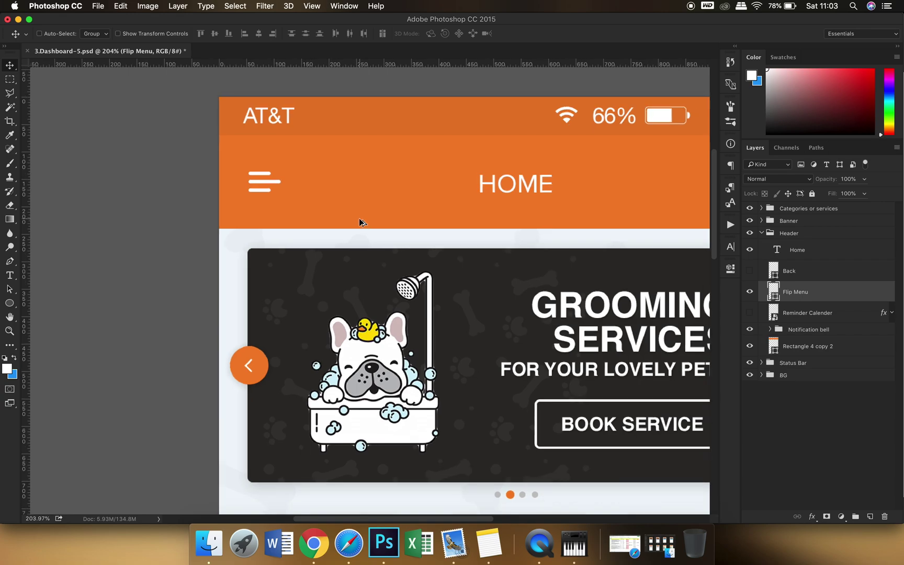
scroll(261, 209, up, 4)
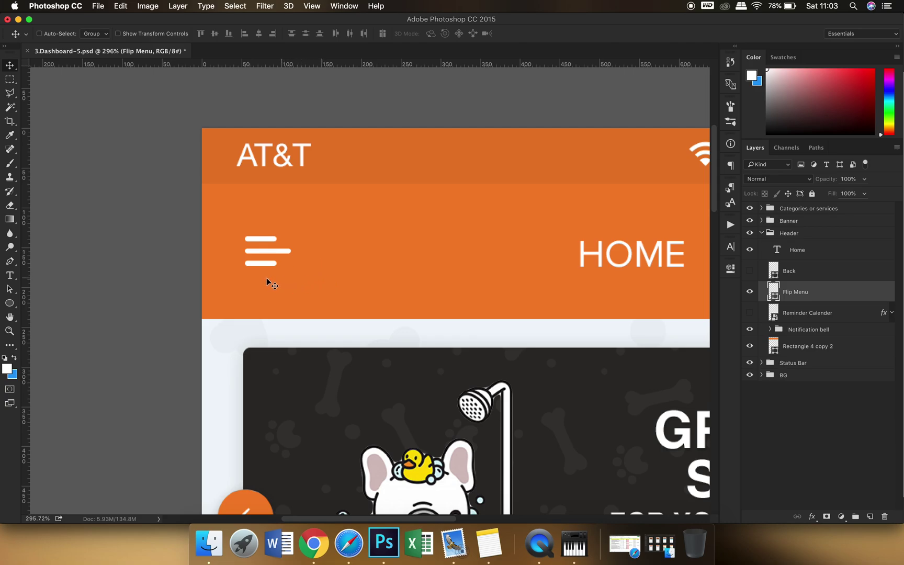
Draw a thin 38 × 6 px rounded-rectangle bar in the header.
click(9, 305)
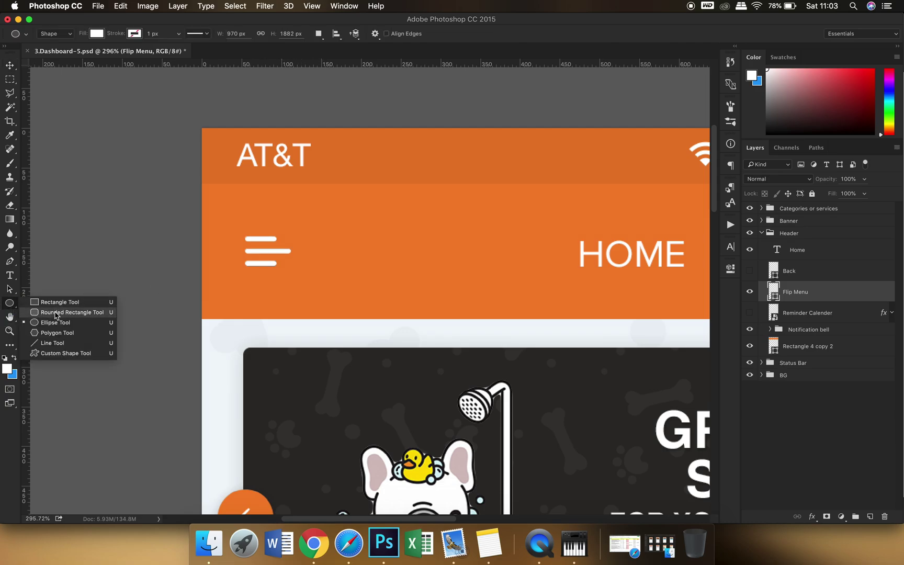
click(55, 312)
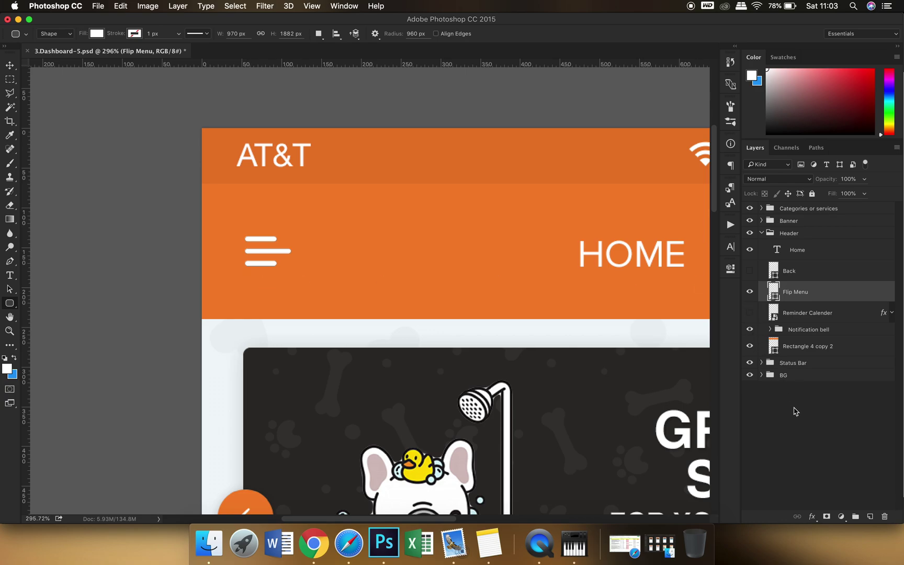
click(796, 414)
drag(246, 271, 274, 276)
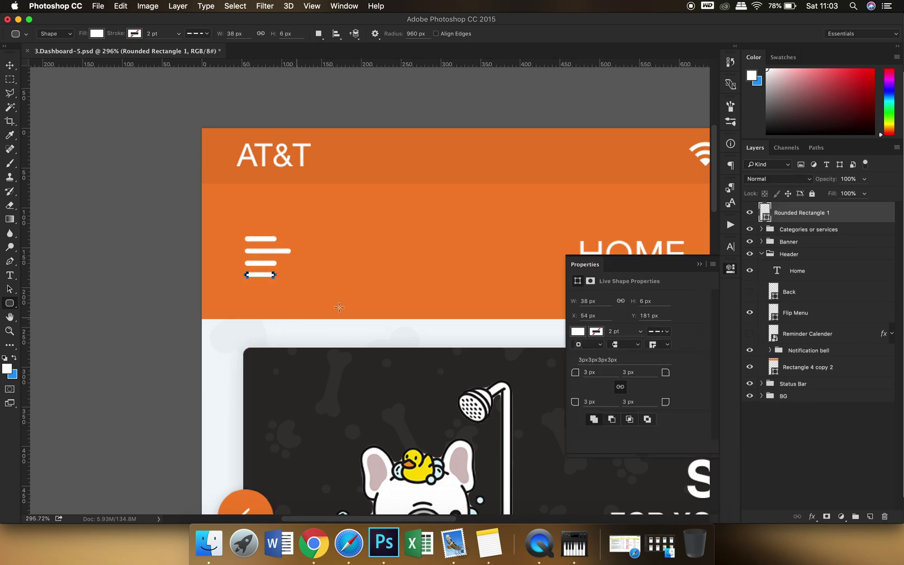
Duplicate the bar twice into a stack of three bars beside the original icon.
click(699, 263)
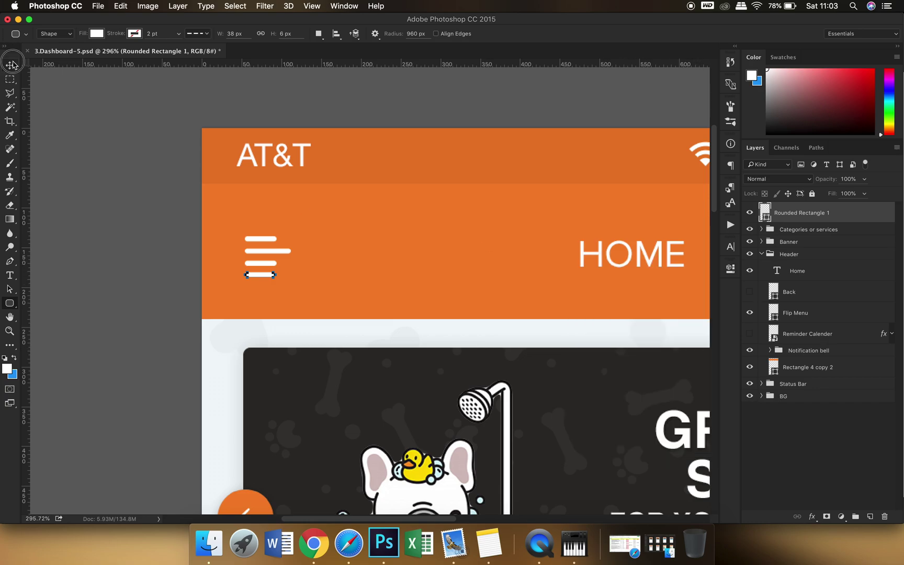
click(10, 65)
key(ctrl+j)
drag(354, 257, 460, 245)
key(ctrl+j)
shift+click(829, 255)
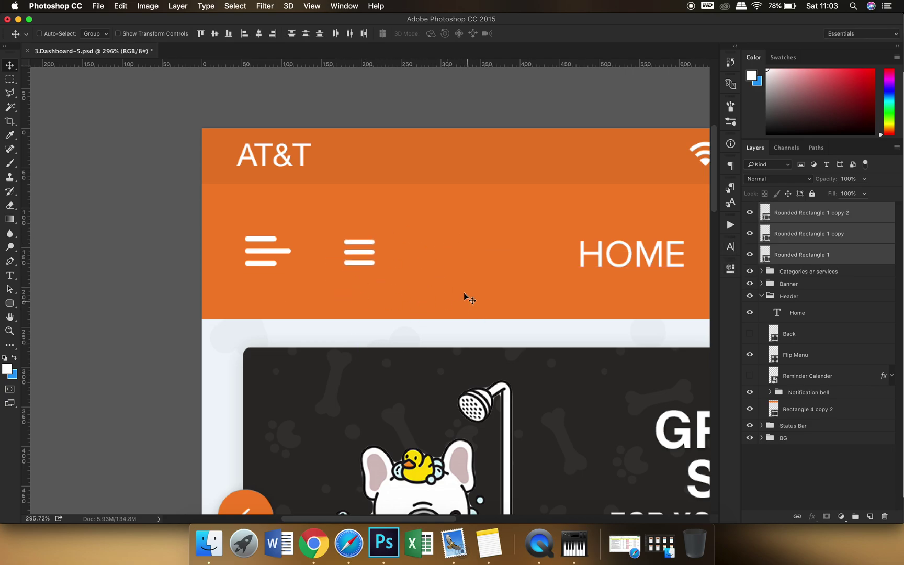
Lower the bottom bar, distribute the three bars by vertical centres, and nudge the group left.
scroll(332, 272, up, 3)
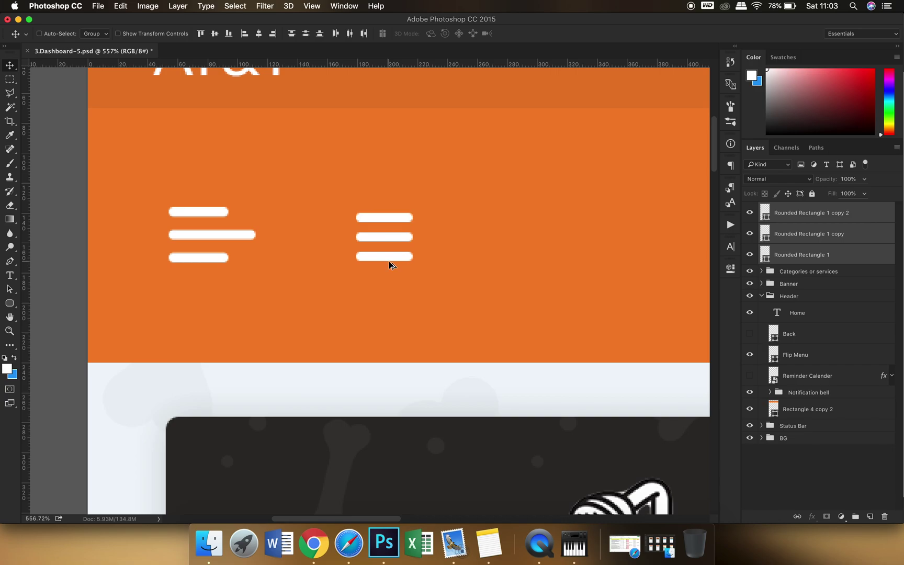
drag(389, 265, 449, 270)
drag(512, 261, 511, 267)
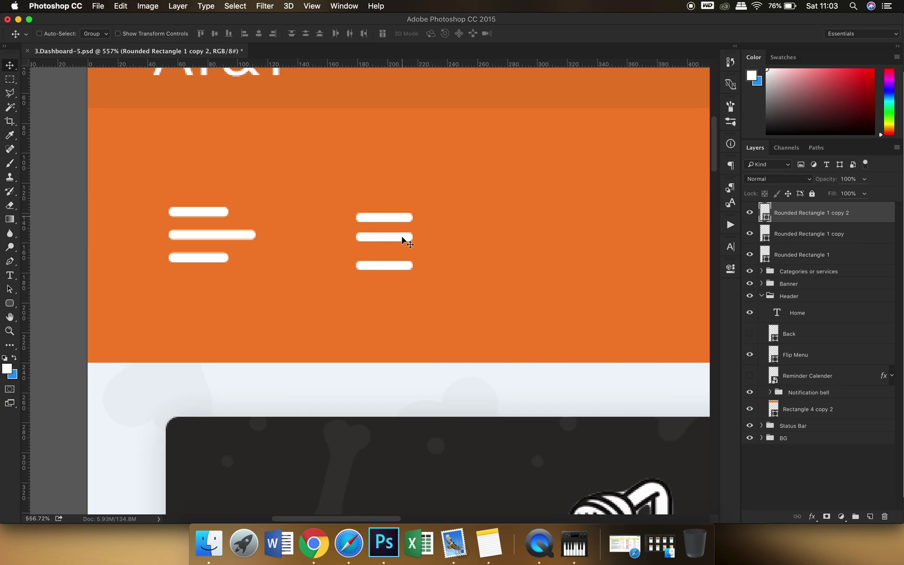
shift+click(832, 256)
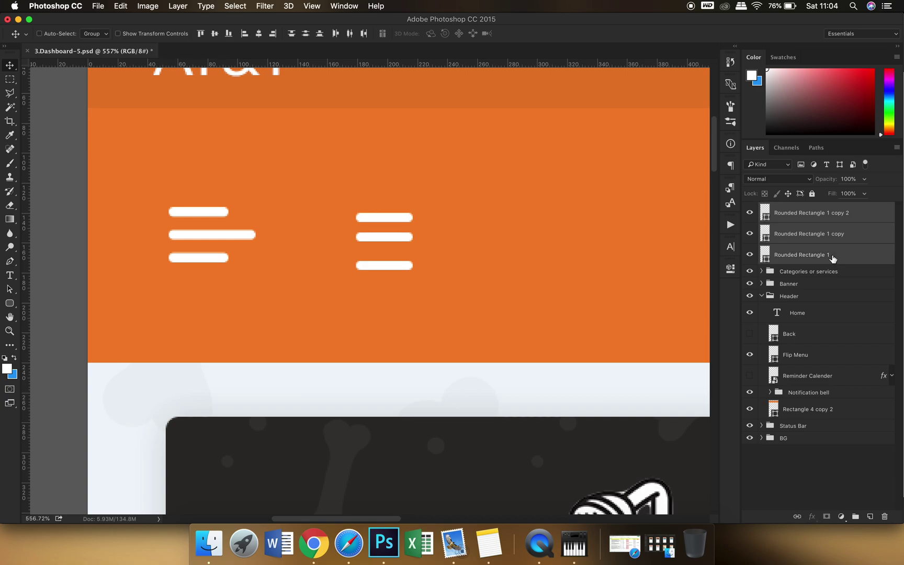
click(306, 35)
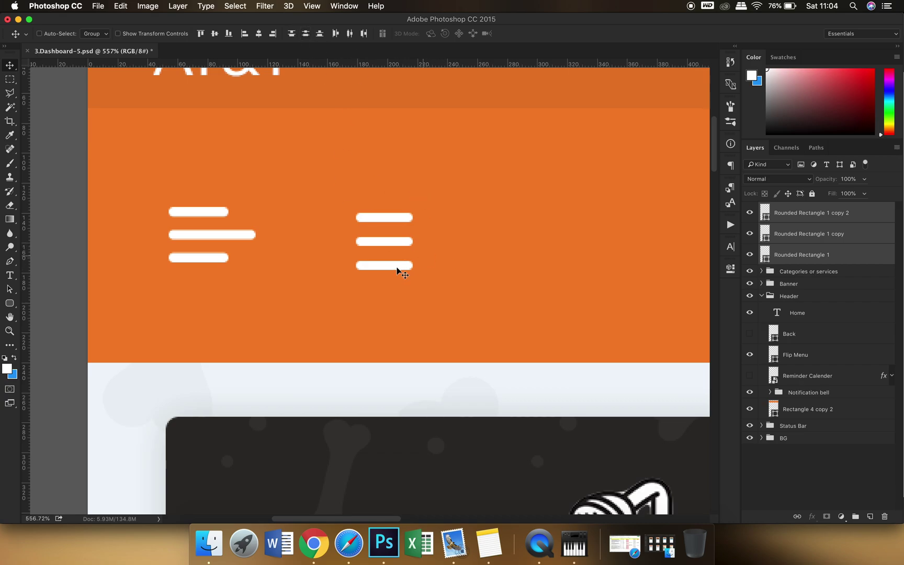
drag(434, 274, 426, 273)
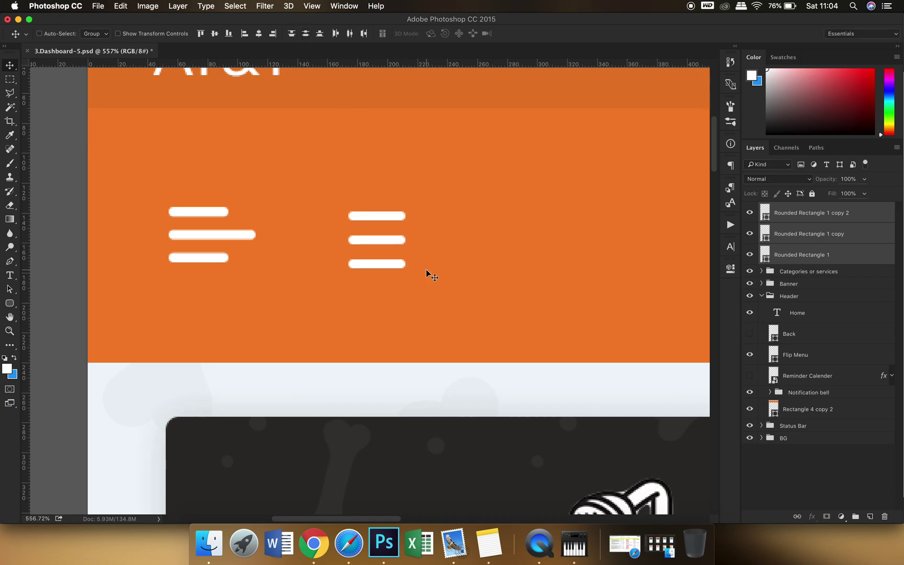
Stretch the middle bar (Rounded Rectangle 1 copy) to 43 px wide with Free Transform.
super+click(395, 242)
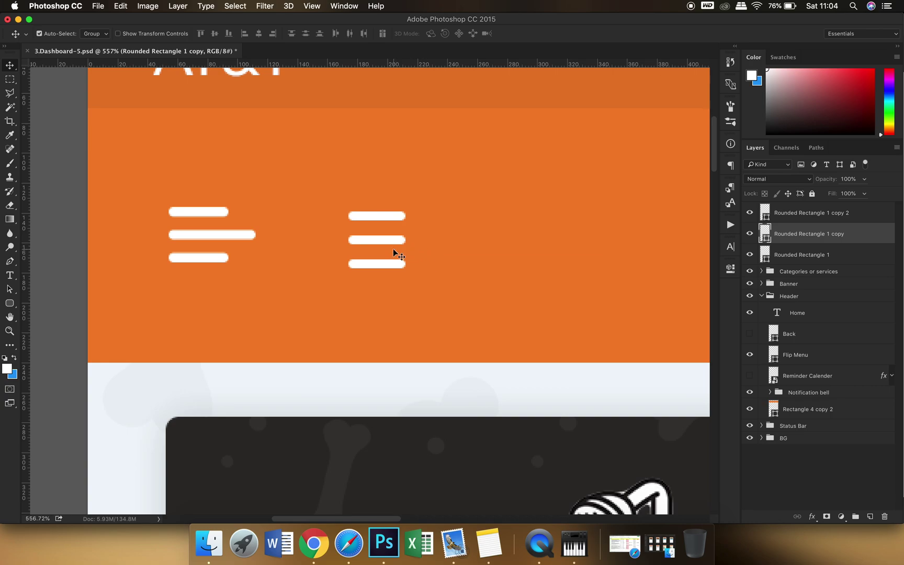
key(super+t)
drag(406, 239, 413, 239)
key(Return)
Check which bar each layer holds, ending with Rounded Rectangle 1 selected.
shift+click(811, 255)
shift+click(807, 213)
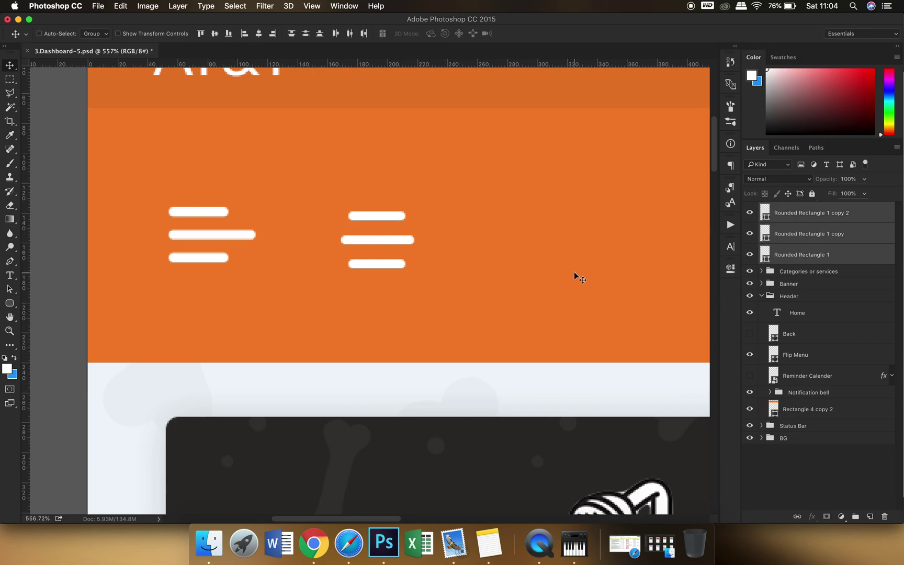
click(820, 262)
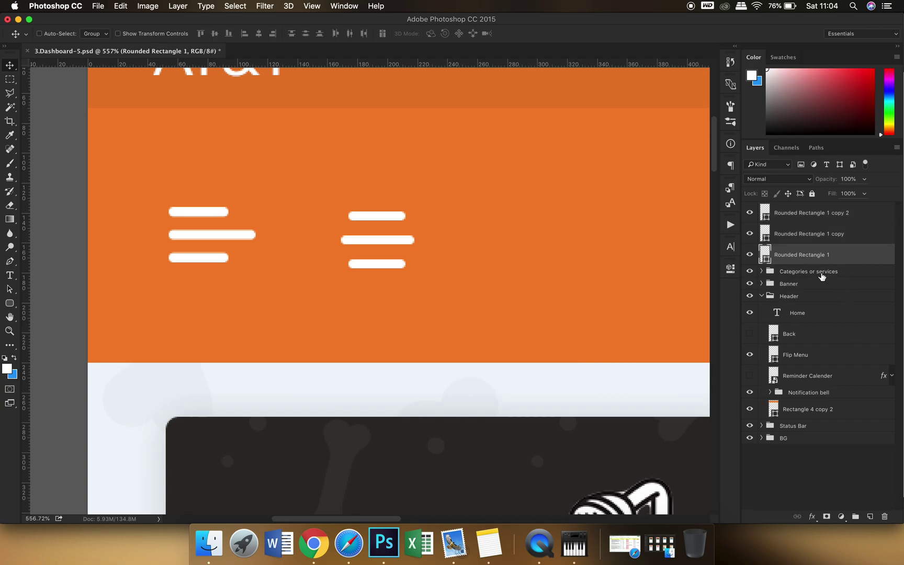
click(799, 214)
click(797, 233)
click(803, 256)
click(792, 212)
click(794, 233)
click(795, 255)
Change the Rectangle 4 copy 2 header background fill to white.
right_click(577, 251)
click(585, 245)
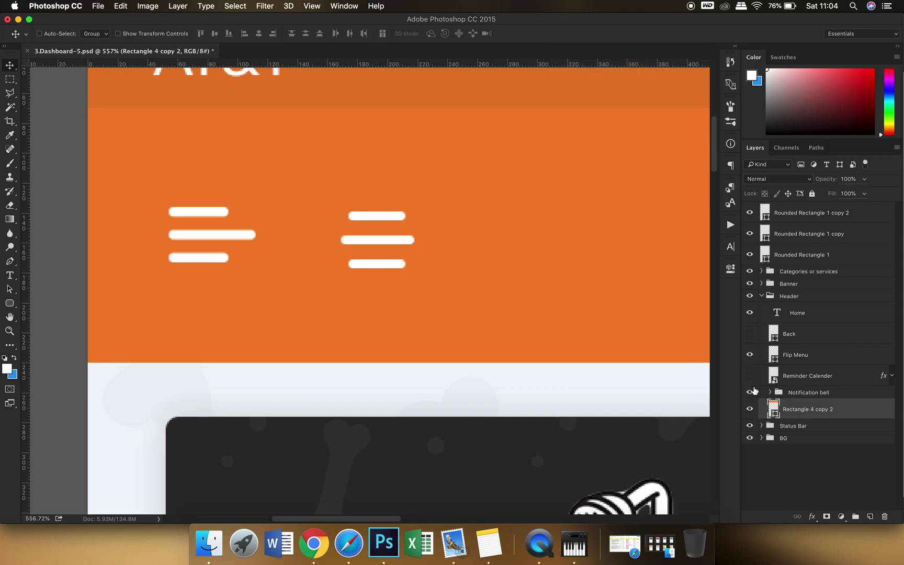
double_click(774, 408)
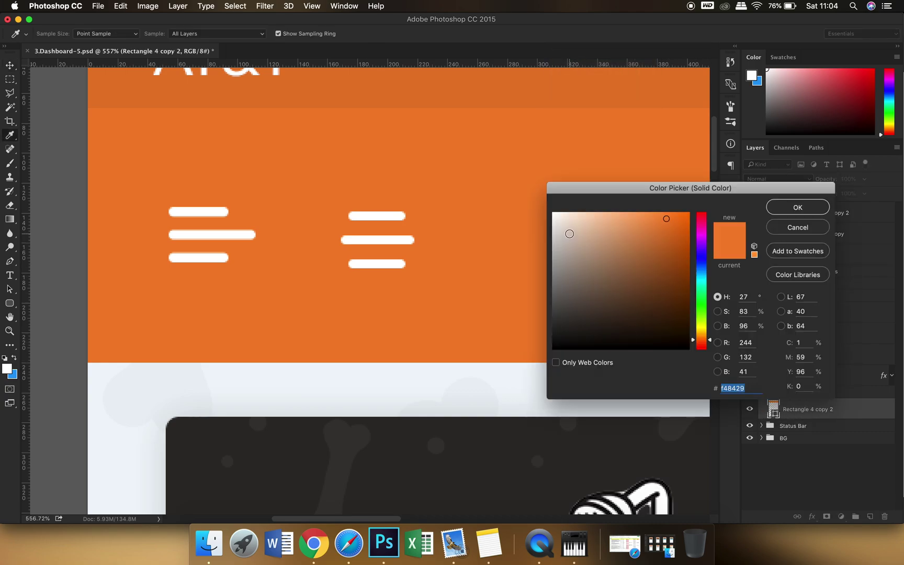
drag(569, 235, 500, 236)
click(798, 207)
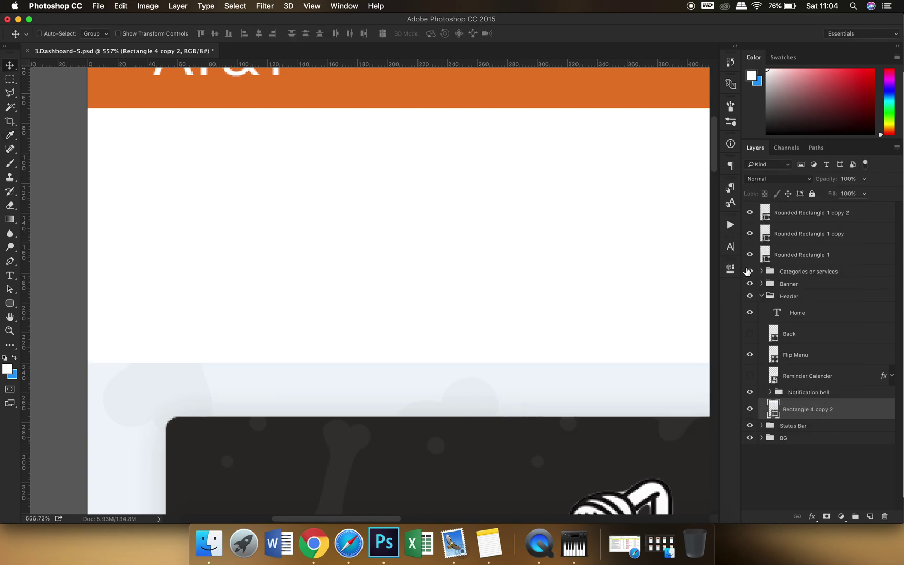
Fill the Rounded Rectangle 1 bar with dark charcoal #2d2b29 sampled from the design.
click(799, 216)
shift+click(803, 255)
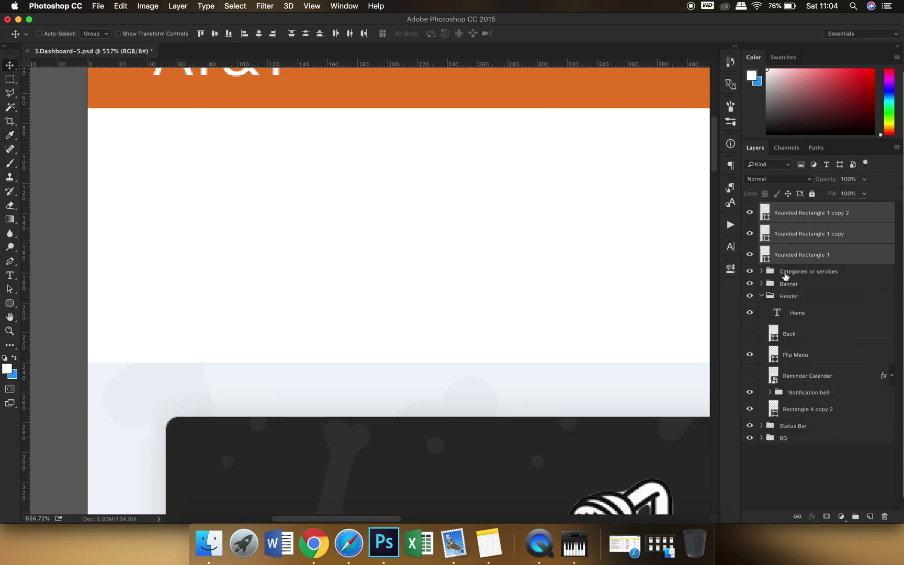
click(804, 261)
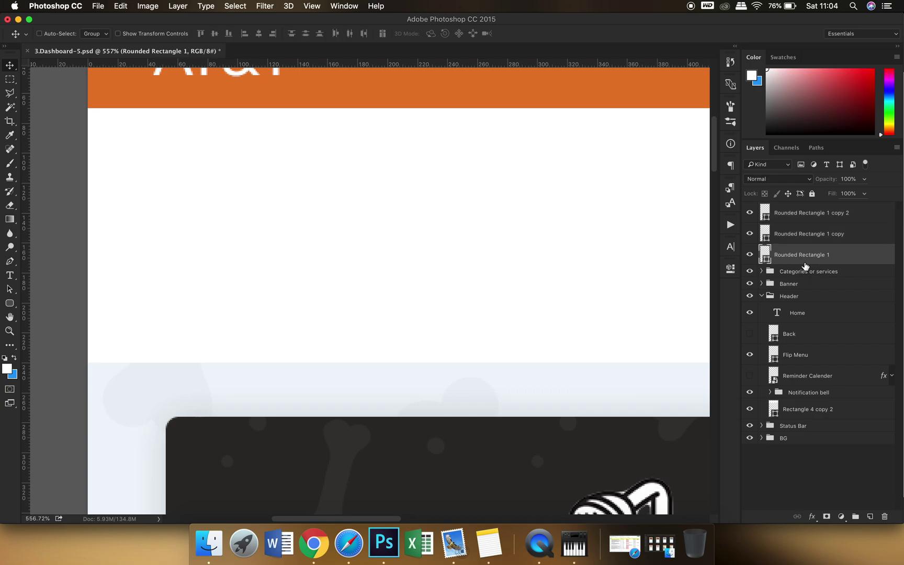
double_click(766, 256)
drag(738, 188, 604, 213)
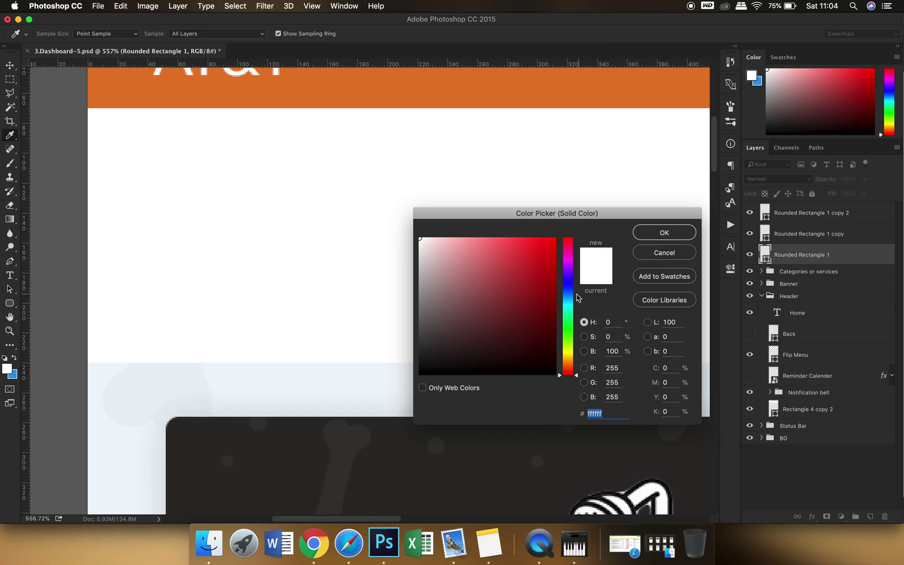
click(543, 272)
click(454, 479)
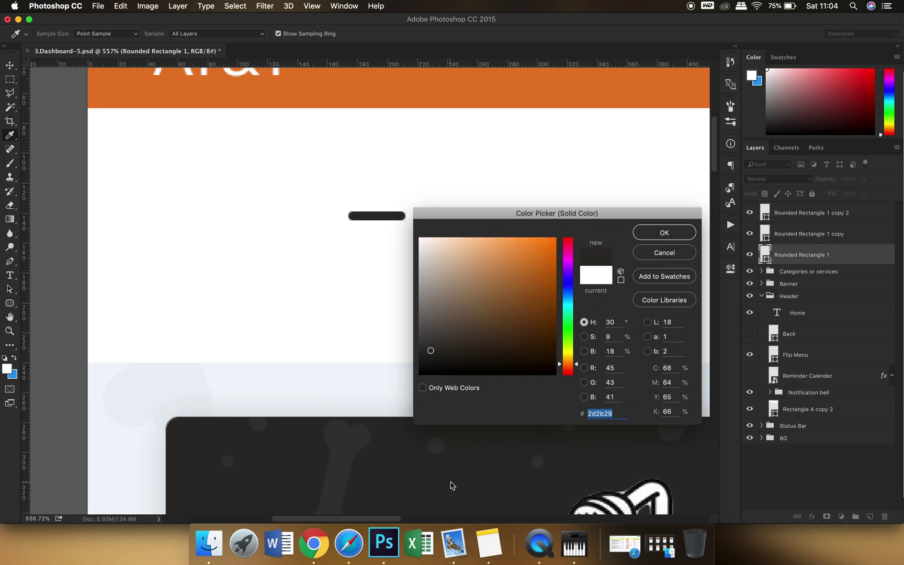
click(664, 232)
Give the second bar the same sampled #2d2b29 fill, then select the third bar.
double_click(764, 233)
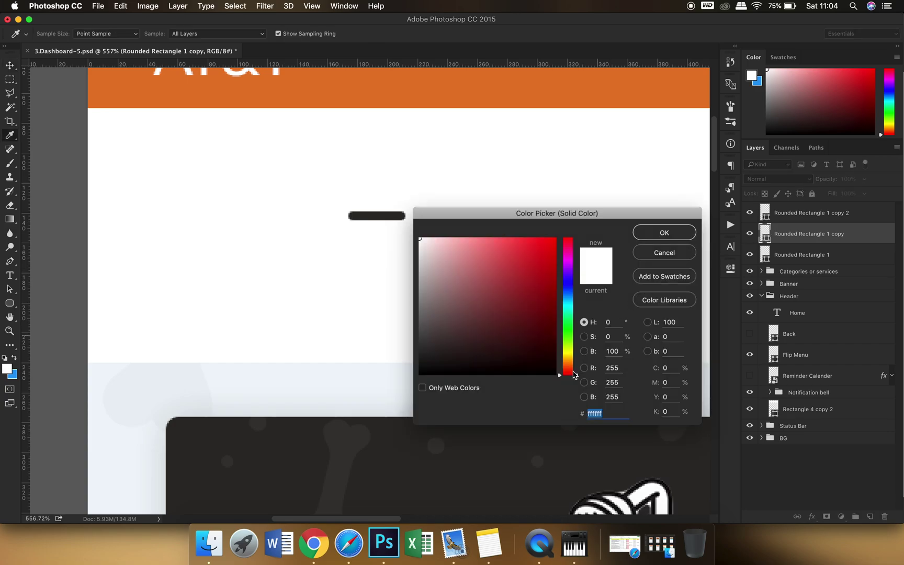
click(510, 444)
click(665, 233)
click(783, 217)
key(v)
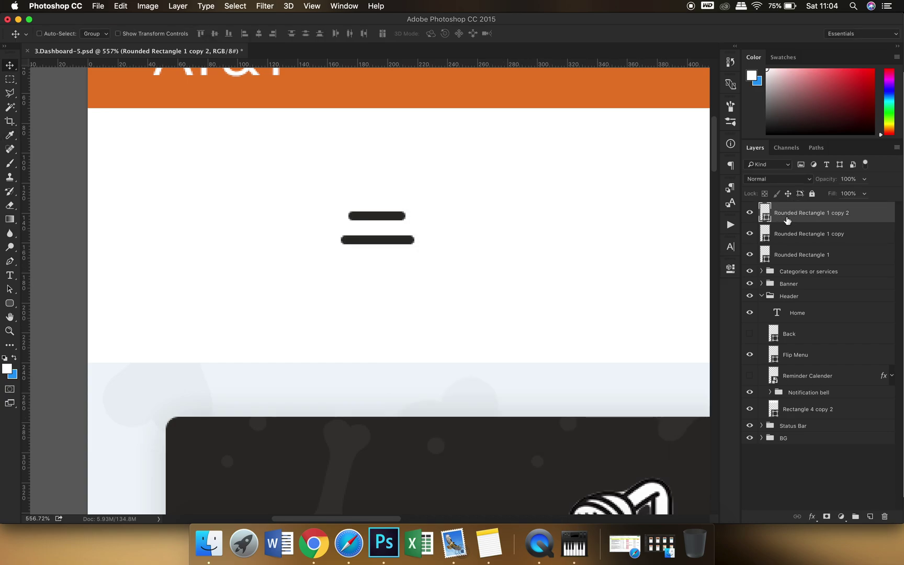
Fill the third bar with black from the shape tool's Fill swatches.
click(9, 304)
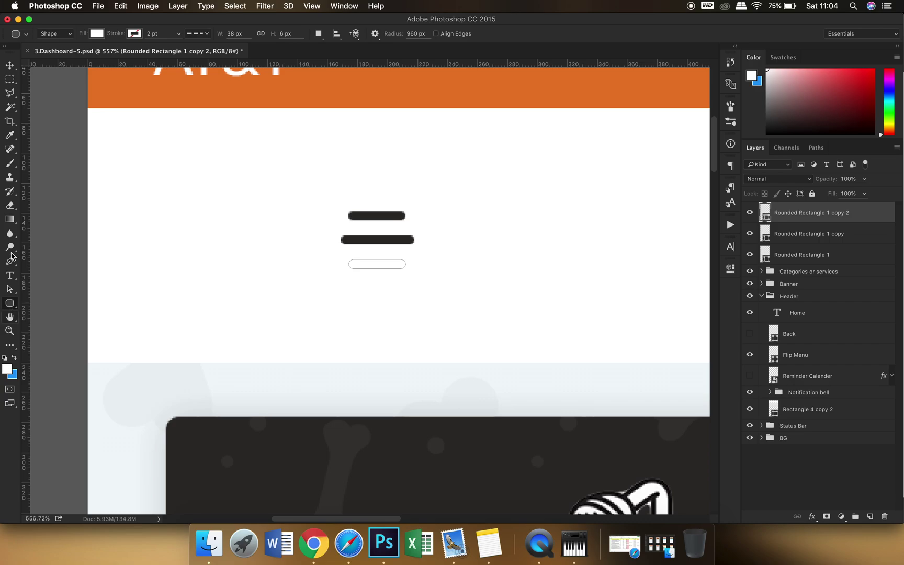
click(96, 34)
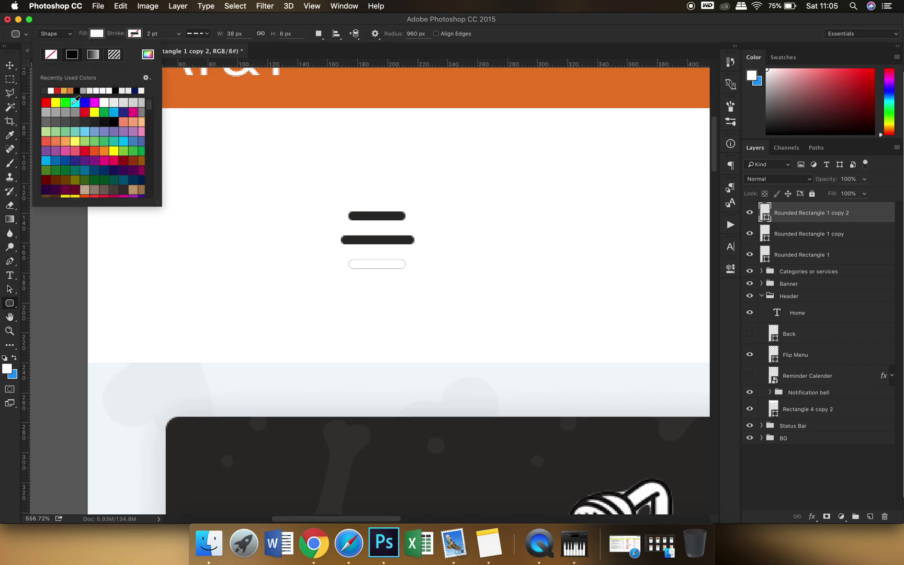
click(48, 90)
key(v)
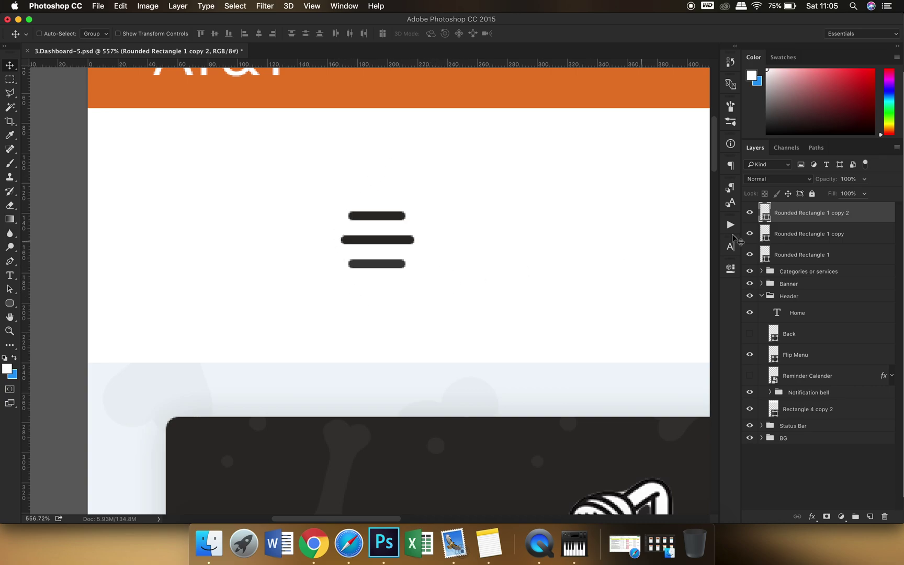
Merge the three bar layers into one shape layer with Merge Shapes.
shift+click(817, 258)
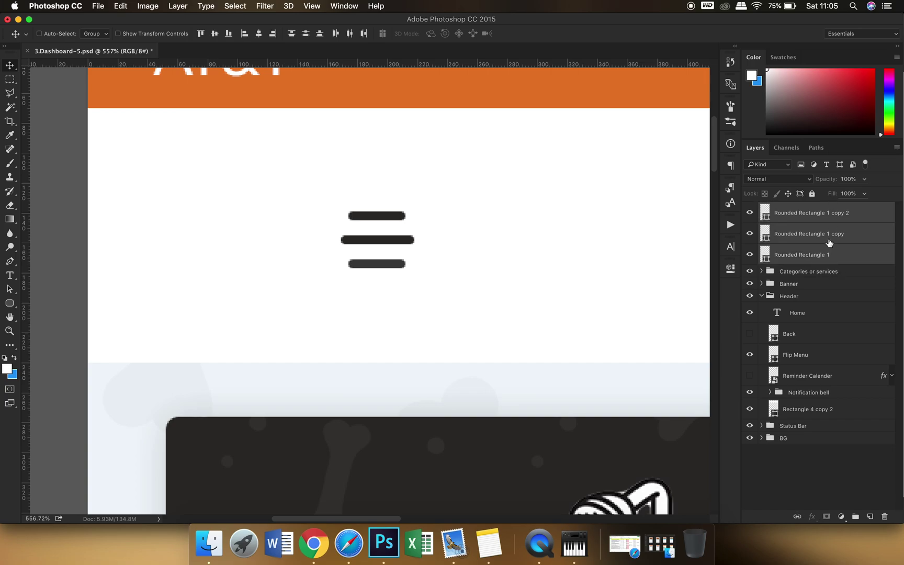
right_click(829, 242)
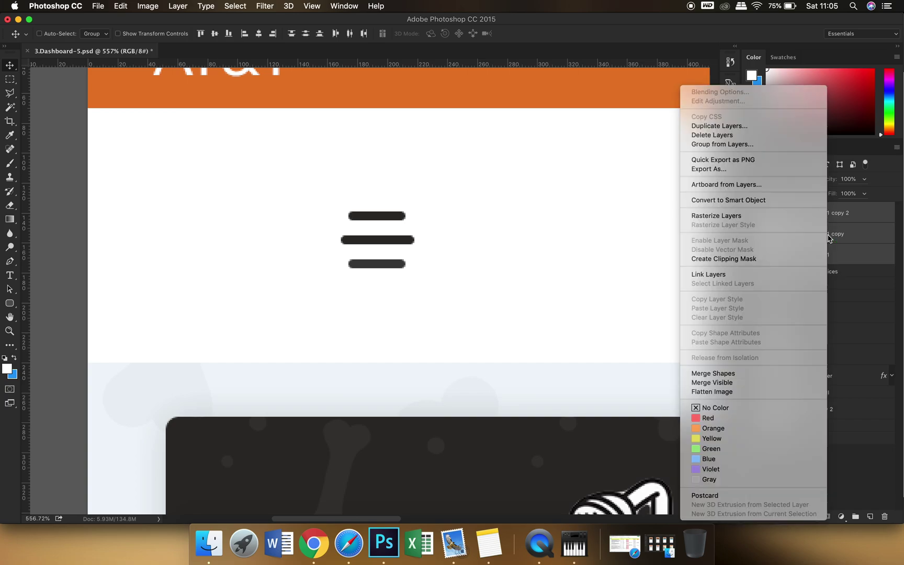
click(746, 374)
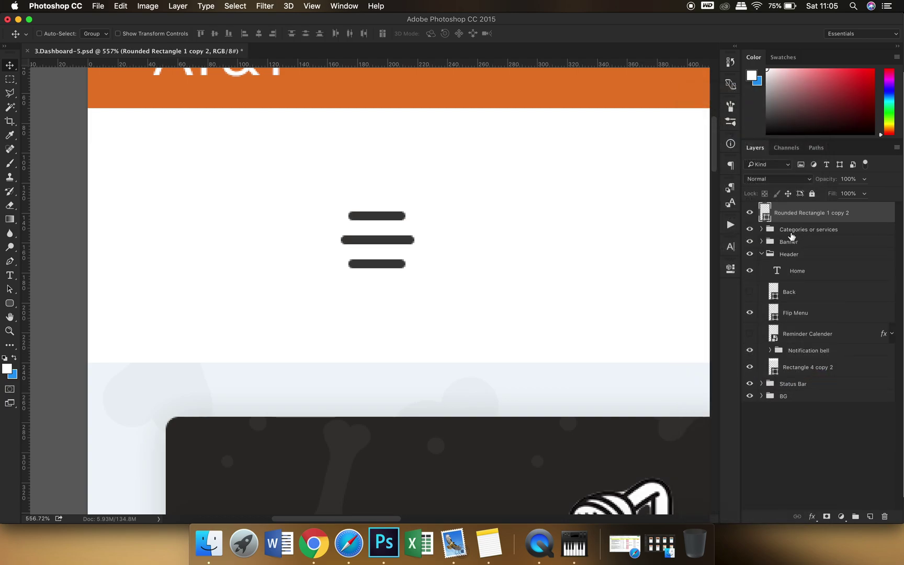
click(750, 212)
click(749, 213)
Set the merged burger icon's fill to a soft lilac purple.
key(u)
click(95, 34)
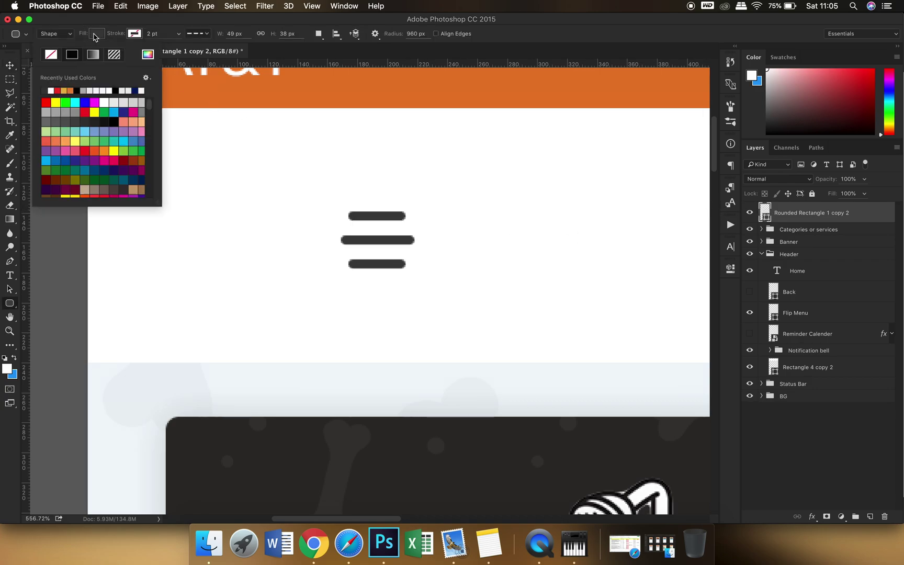
click(70, 133)
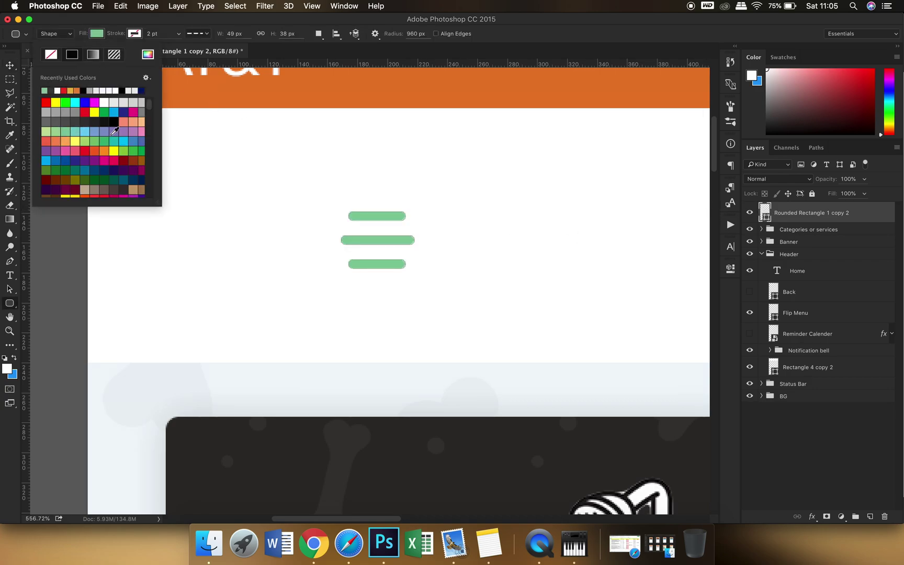
click(129, 138)
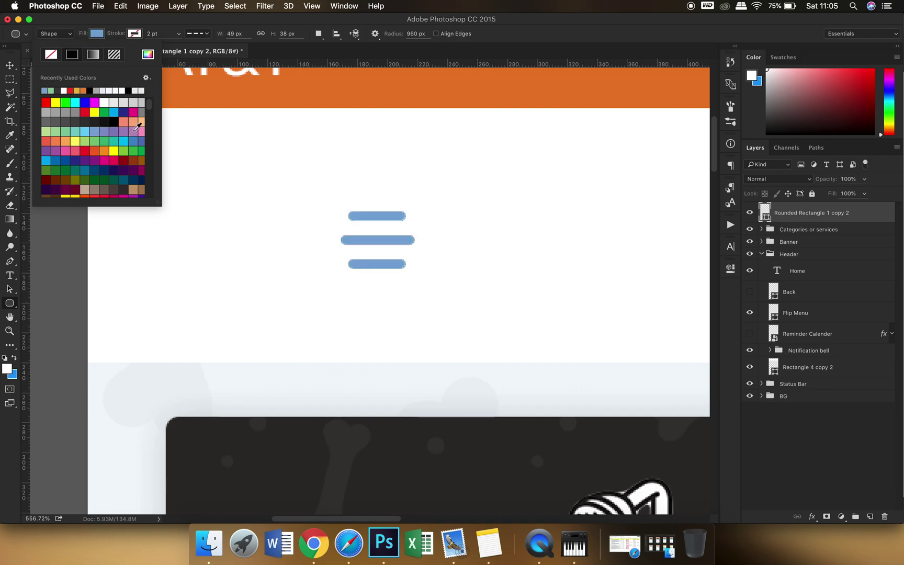
click(134, 130)
key(Return)
key(v)
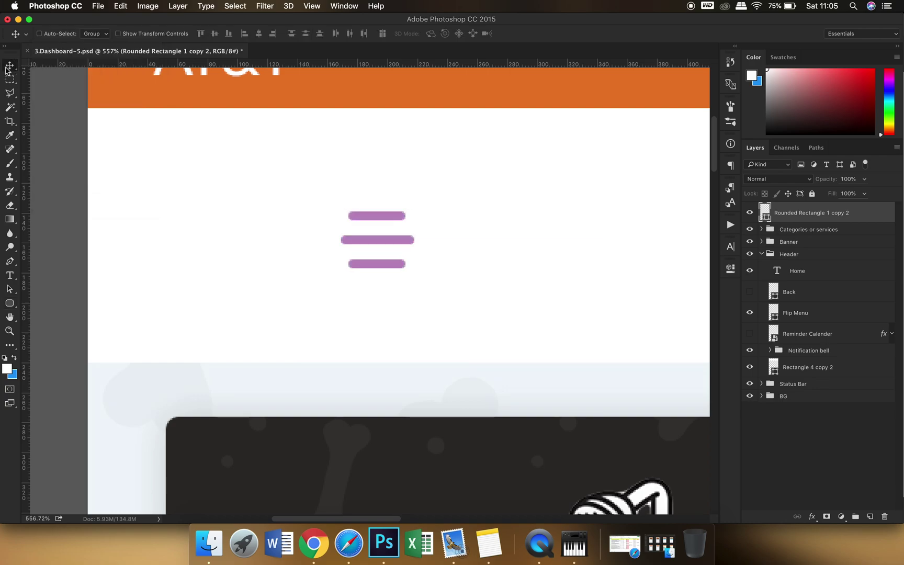
Widen the top bar to 86 px and the bottom bar to 64 px in Properties.
click(10, 295)
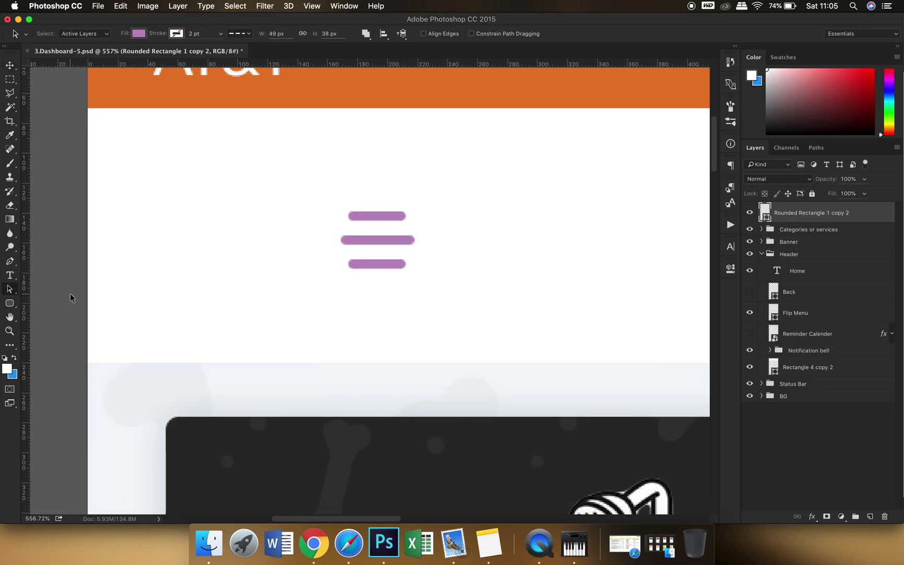
click(396, 218)
click(398, 240)
click(398, 241)
click(383, 215)
click(731, 270)
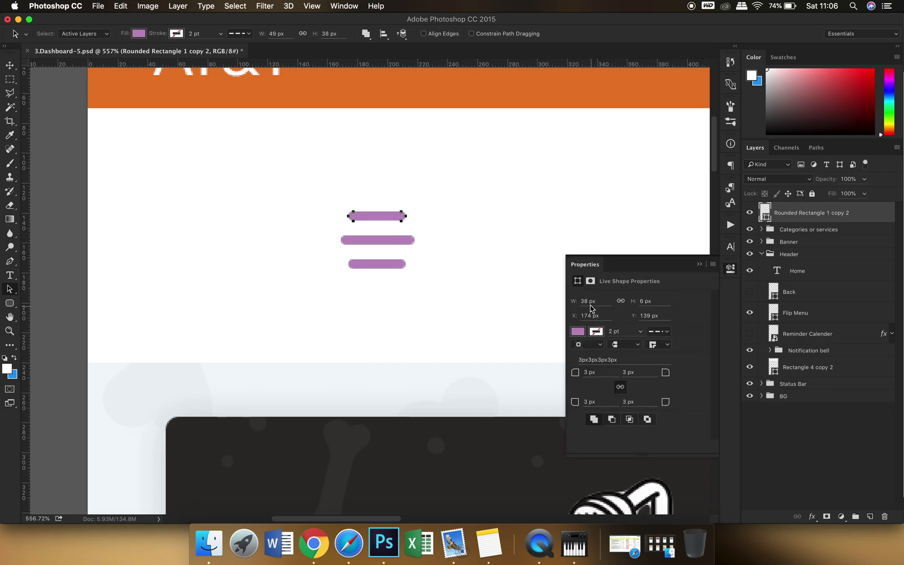
drag(590, 308, 611, 343)
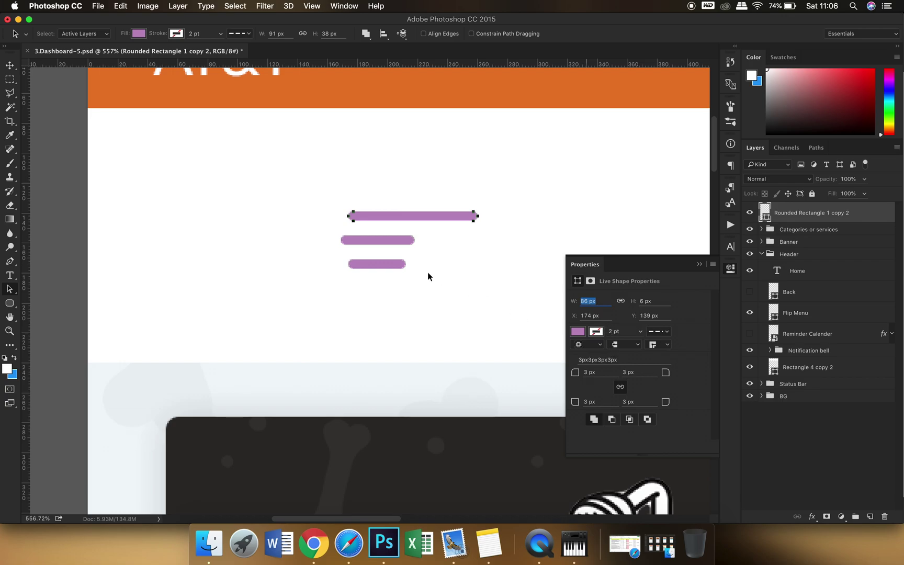
click(384, 265)
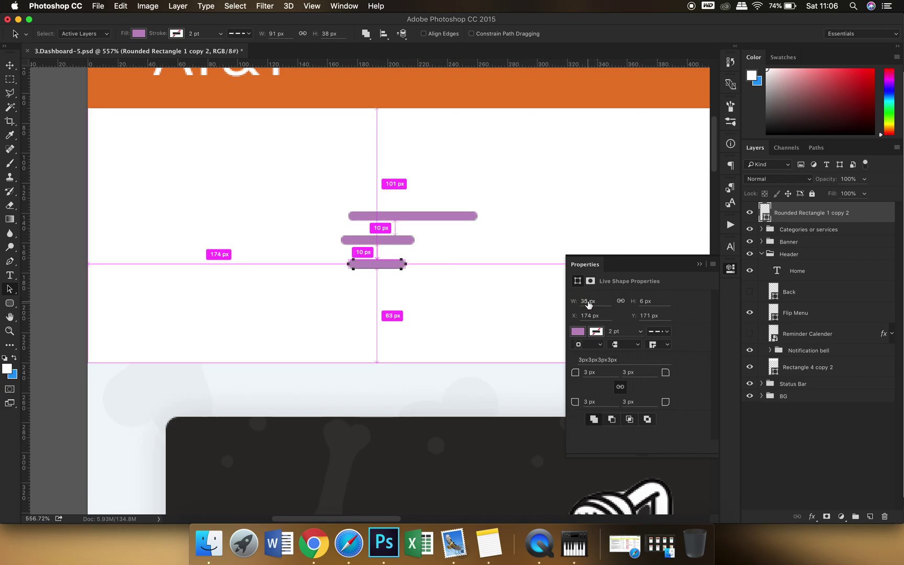
drag(588, 304, 601, 303)
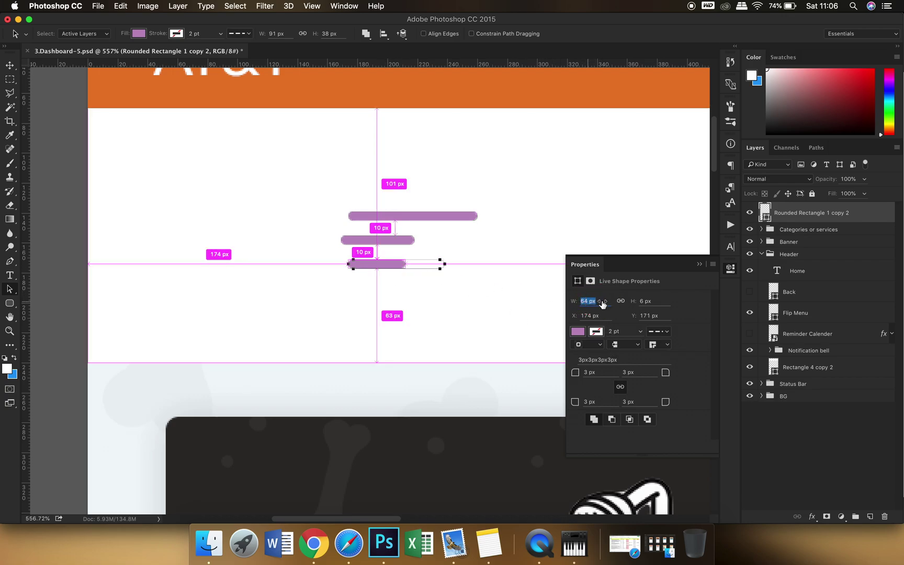
click(700, 264)
Move the purple burger icon toward the left edge of the header.
click(10, 64)
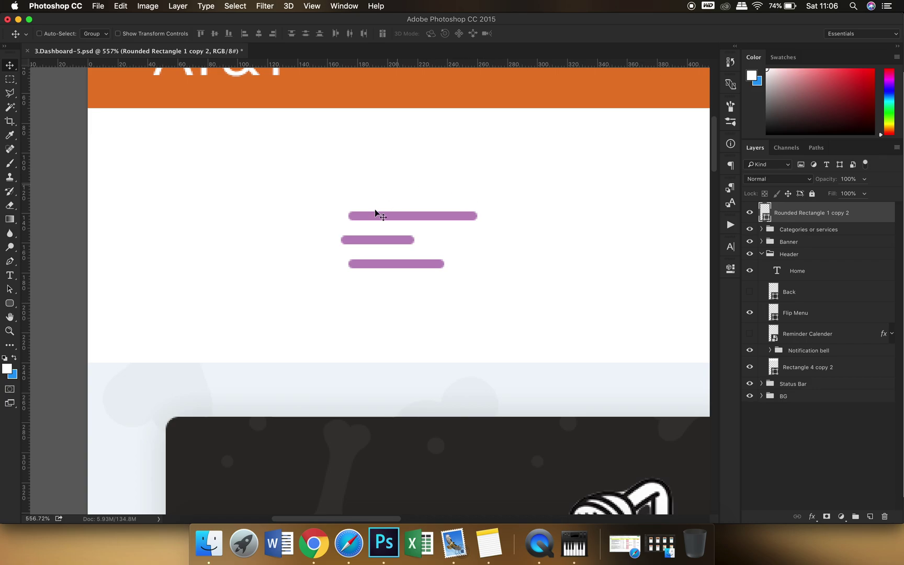
click(749, 213)
click(749, 213)
click(749, 212)
click(749, 213)
drag(475, 256, 274, 256)
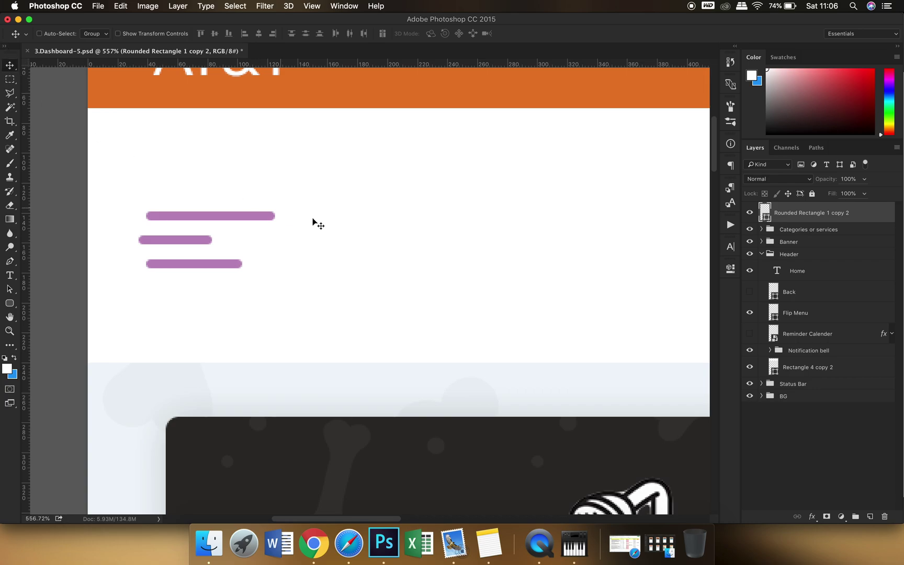
Draw an 86 × 86 px circle, Ellipse 5, to the right of the burger icon.
click(805, 412)
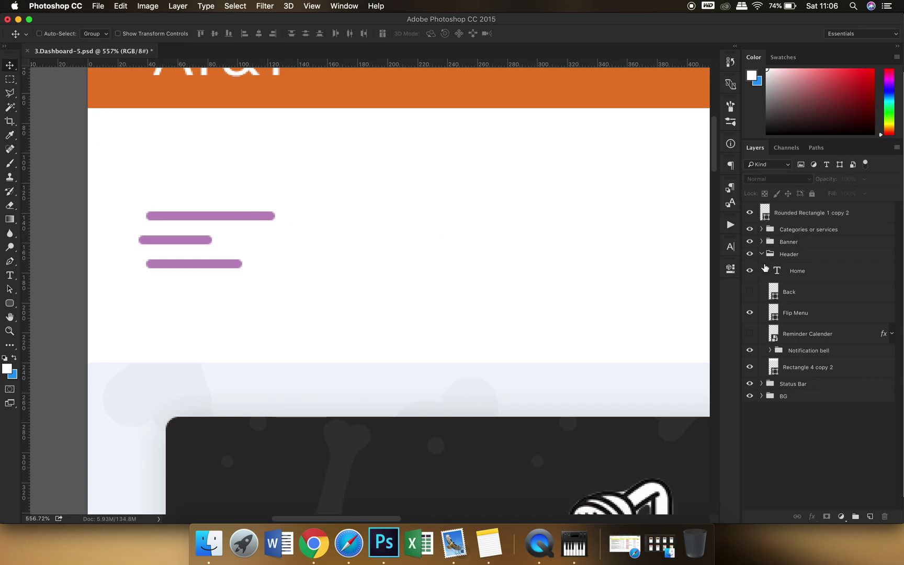
click(761, 253)
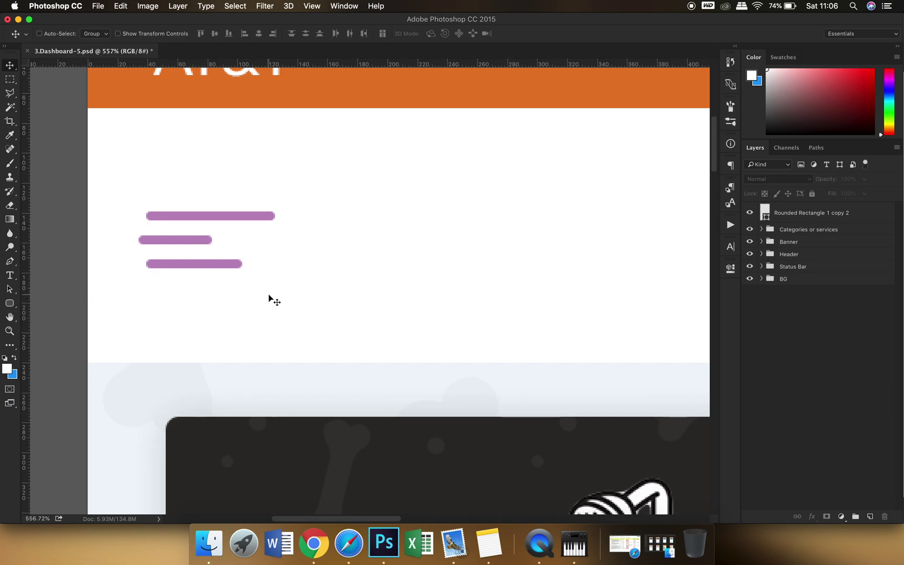
click(9, 303)
click(49, 323)
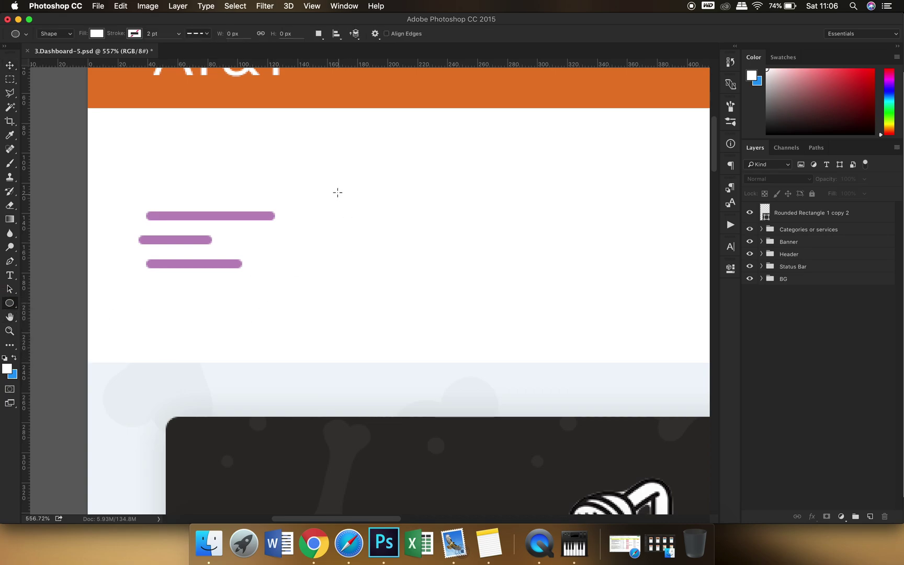
drag(368, 166, 575, 293)
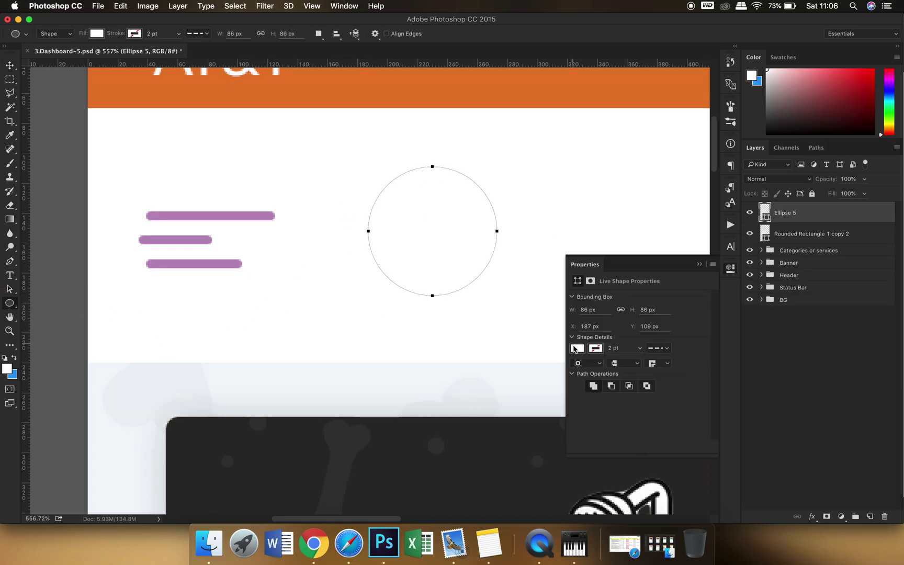
Fill the circle with orange from Recently Used Colors.
click(577, 348)
click(622, 405)
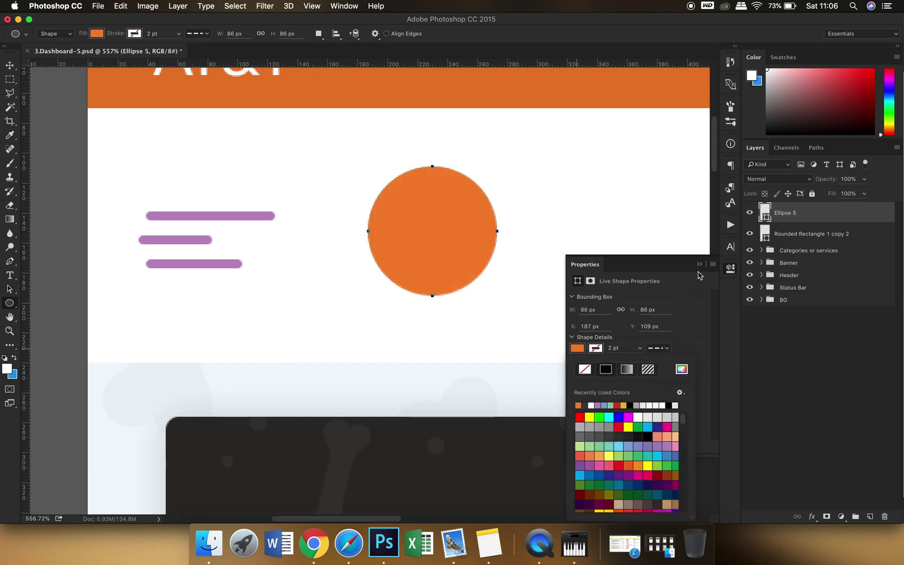
click(699, 264)
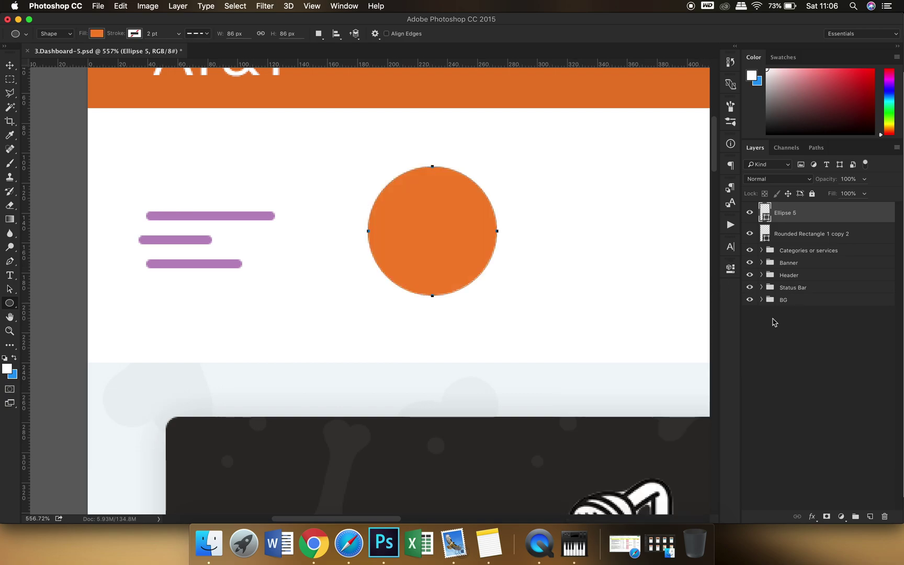
right_click(13, 304)
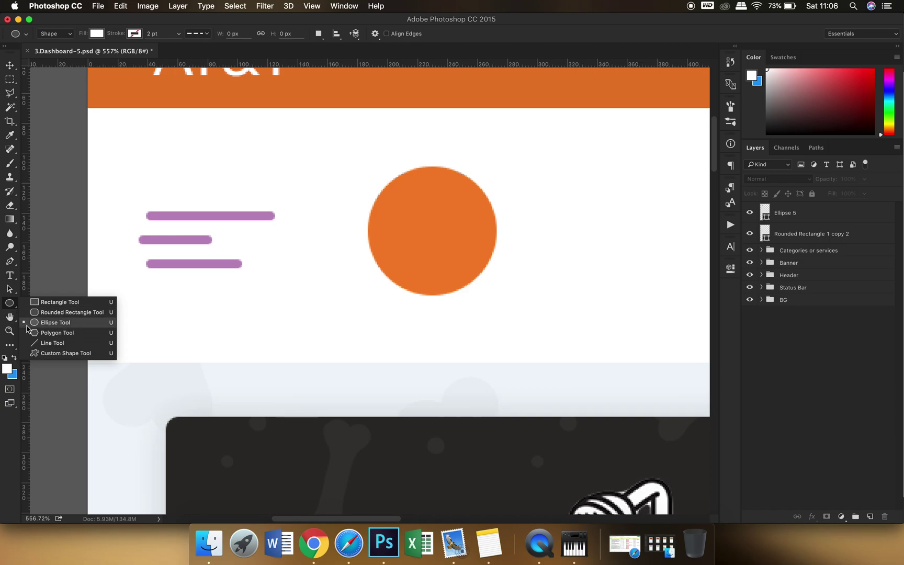
Draw a white octagon and move it over the circle's left side, leaving an orange crescent.
click(55, 333)
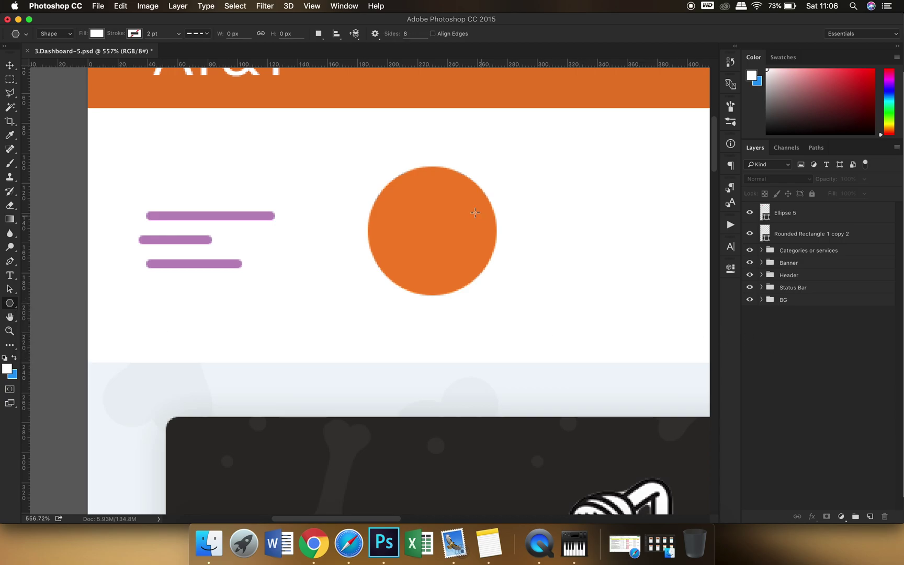
drag(372, 143, 418, 195)
key(v)
drag(265, 129, 394, 231)
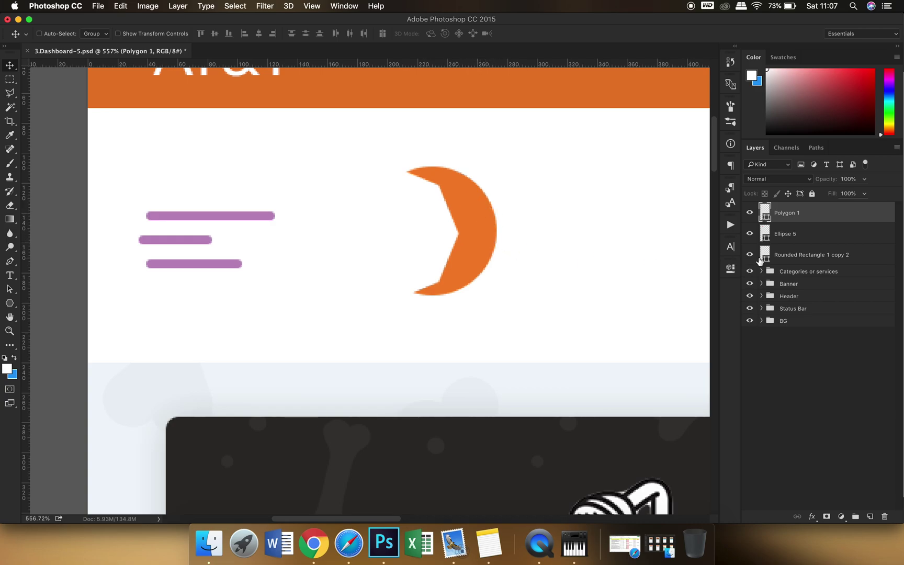
Toggle the purple bars and Rectangle 4 copy 2 backdrop visibility to find what covers the octagon.
click(750, 254)
click(749, 254)
super+click(656, 252)
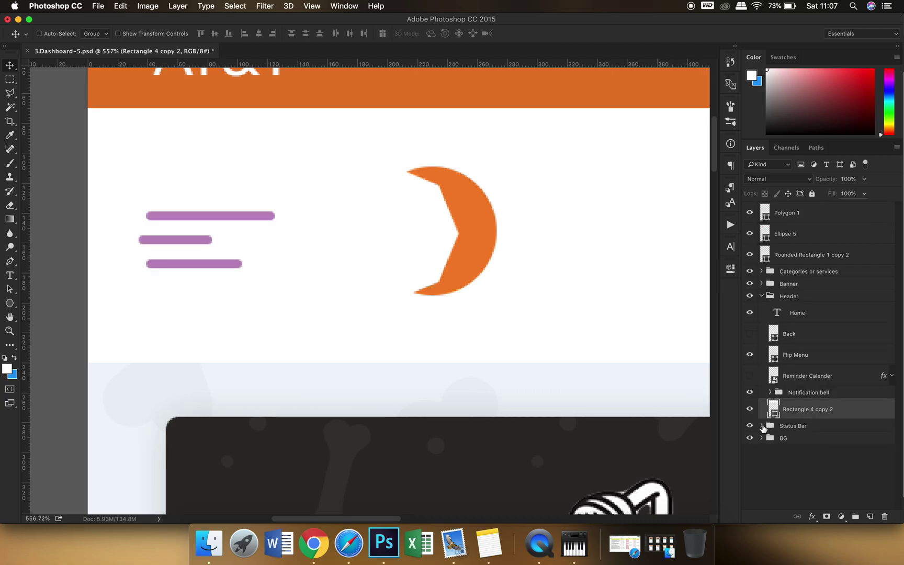
click(749, 409)
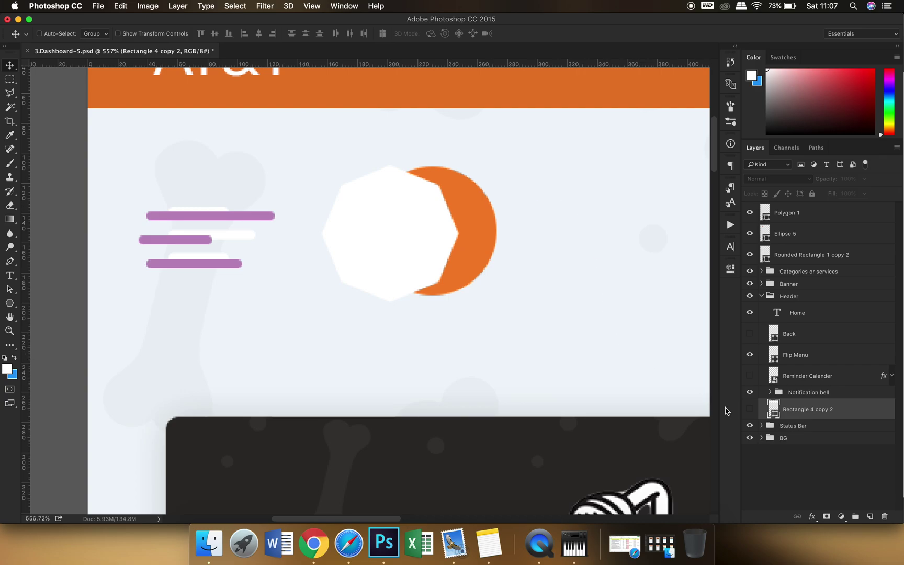
click(749, 408)
Select the Polygon 1 and Ellipse 5 layers together and open the Layer menu.
click(790, 216)
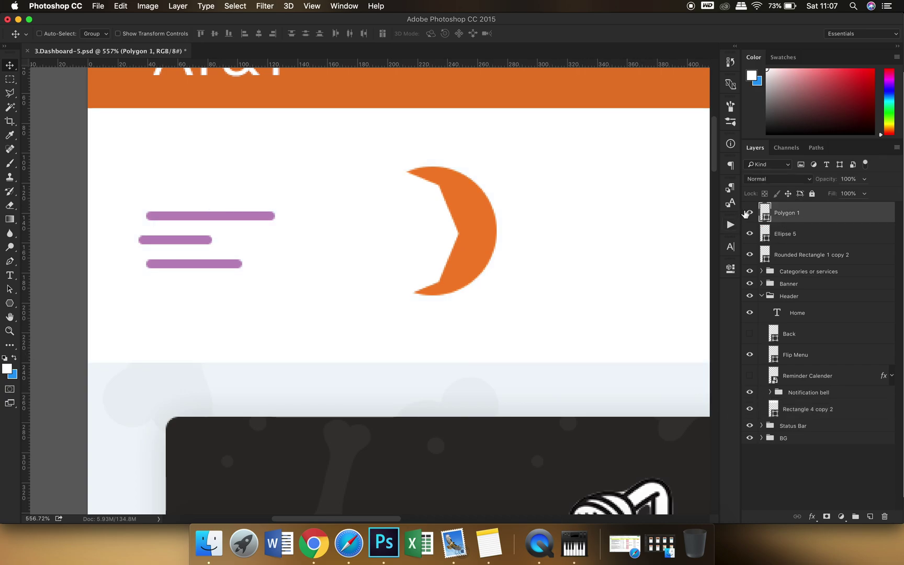
click(749, 212)
click(749, 213)
shift+click(801, 238)
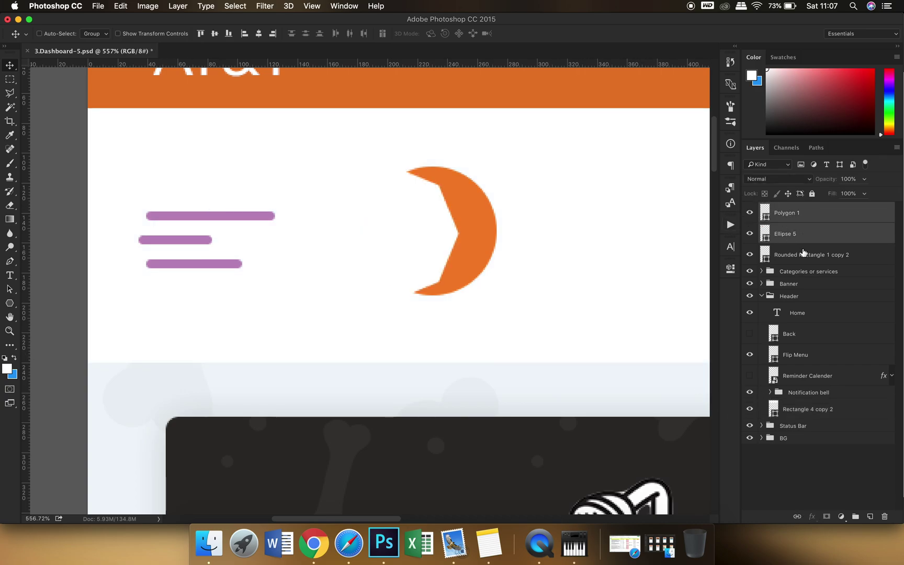
click(178, 6)
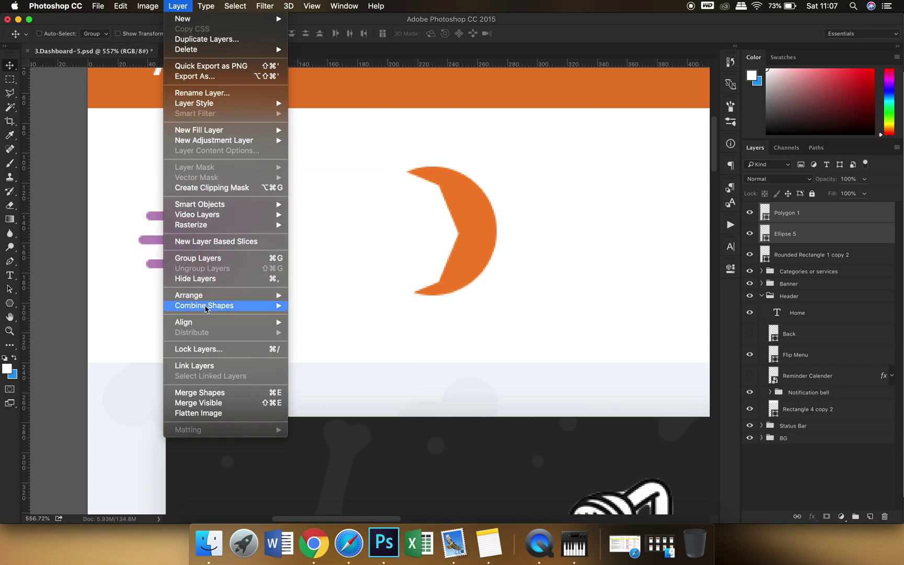
Apply Combine Shapes > Subtract Front Shape to cut the octagon out of the orange circle.
mouse_move(205, 308)
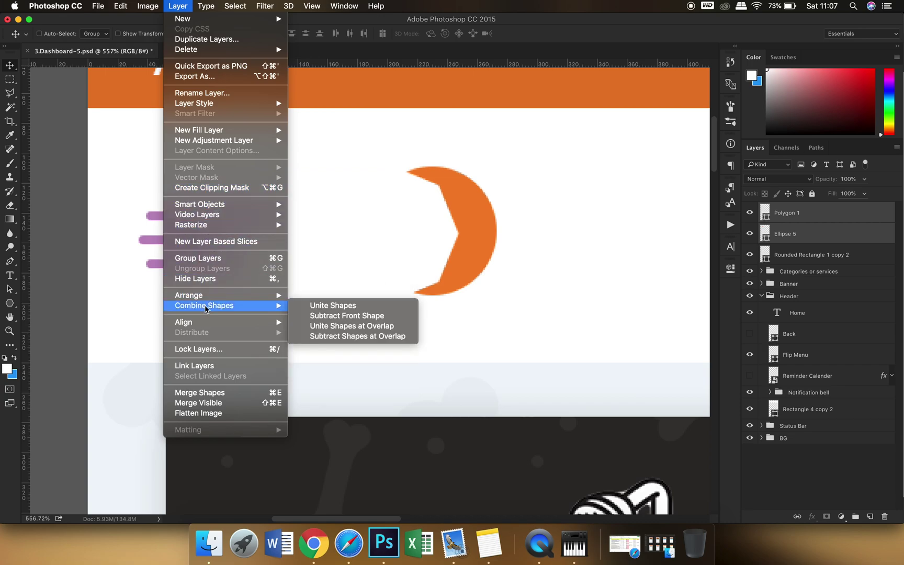
click(389, 317)
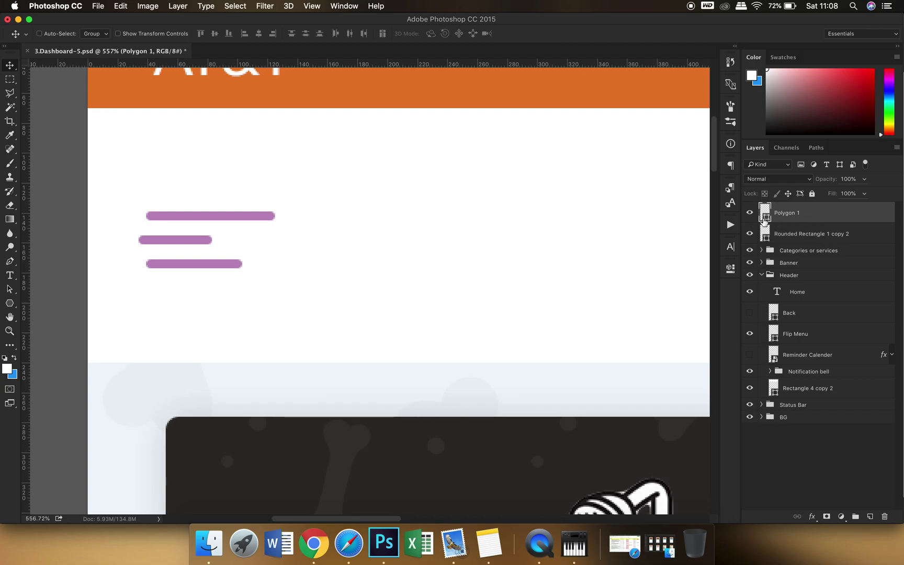
Toggle the BG, Status Bar and Rectangle 4 copy 2 layers to check the crescent, undoing a trial move.
click(750, 417)
click(750, 418)
click(750, 404)
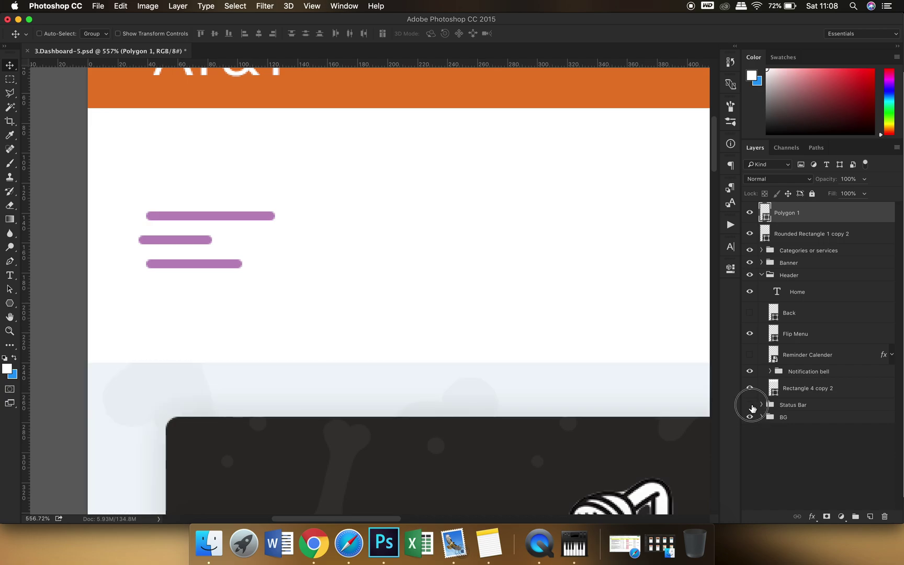
click(750, 404)
click(768, 392)
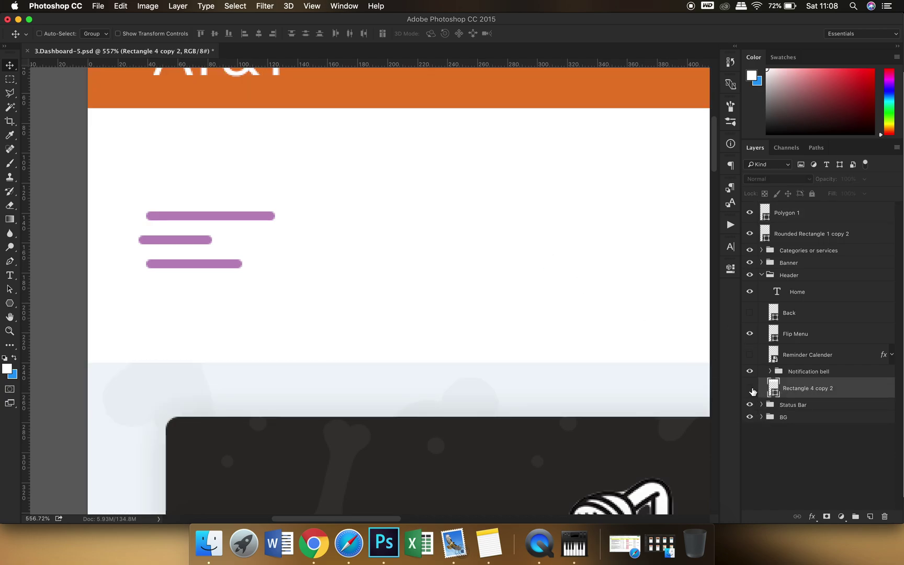
click(750, 388)
drag(478, 229, 511, 240)
key(super+z)
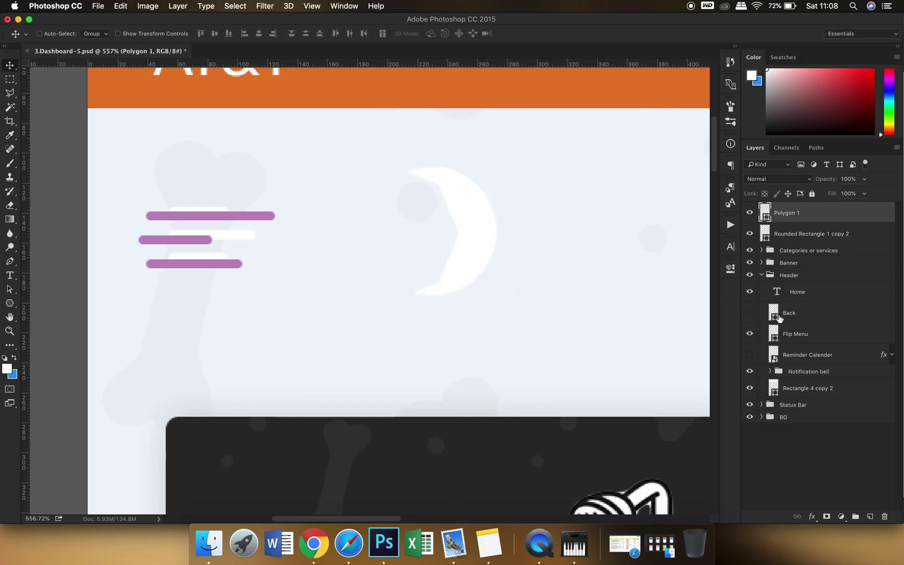
click(750, 388)
Fill the crescent with the banner orange #e77d27 and nudge it slightly down and right.
double_click(765, 212)
click(491, 86)
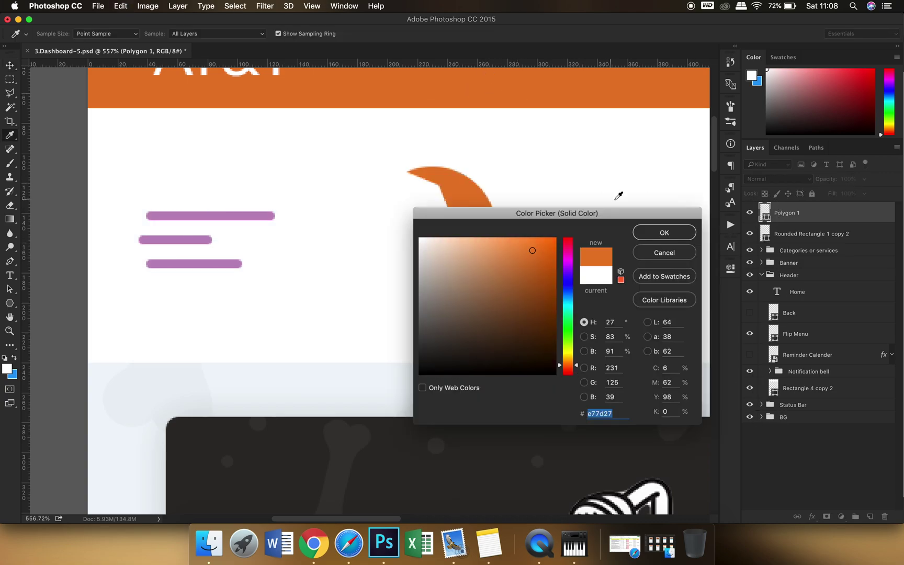
click(651, 237)
click(9, 67)
mouse_move(463, 240)
mouse_down()
mouse_move(494, 290)
mouse_move(463, 261)
mouse_move(472, 251)
mouse_up()
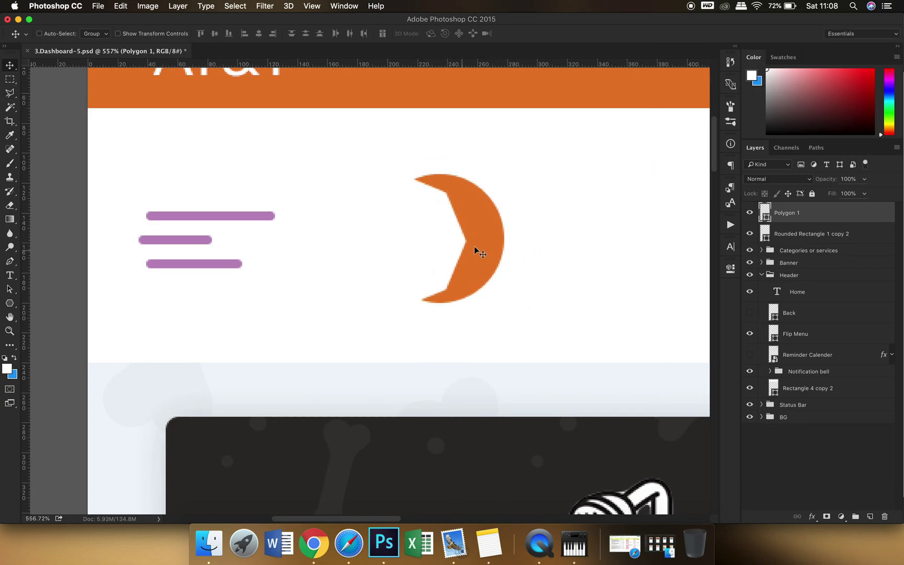
Drag the octagon cut-out path up and left onto the circle's upper left to reshape the crescent.
click(10, 289)
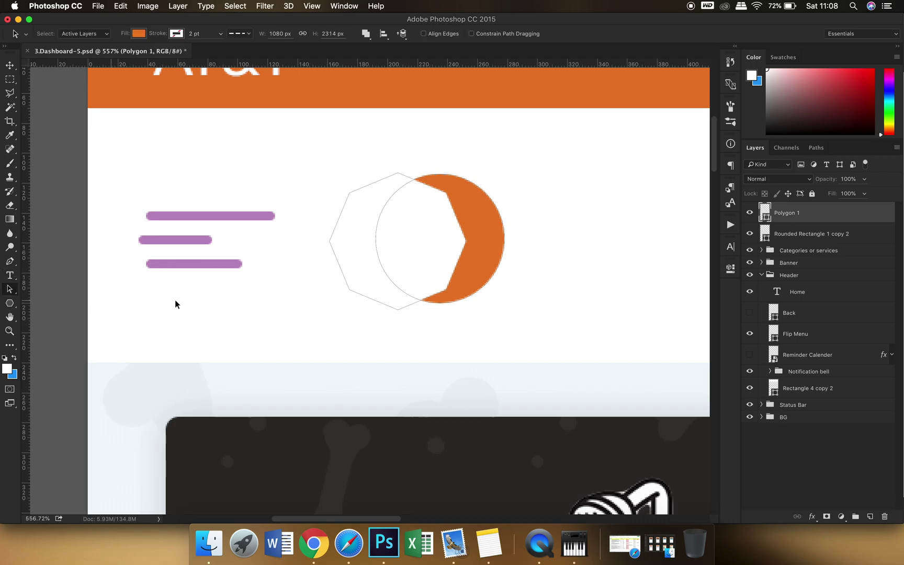
click(394, 178)
drag(423, 233, 408, 208)
drag(428, 260, 396, 246)
drag(437, 273, 428, 260)
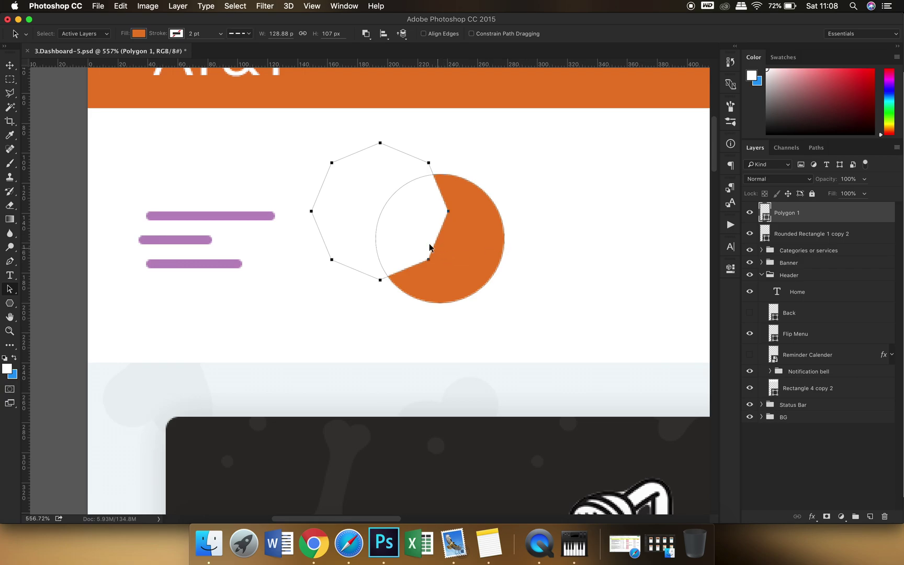
click(10, 66)
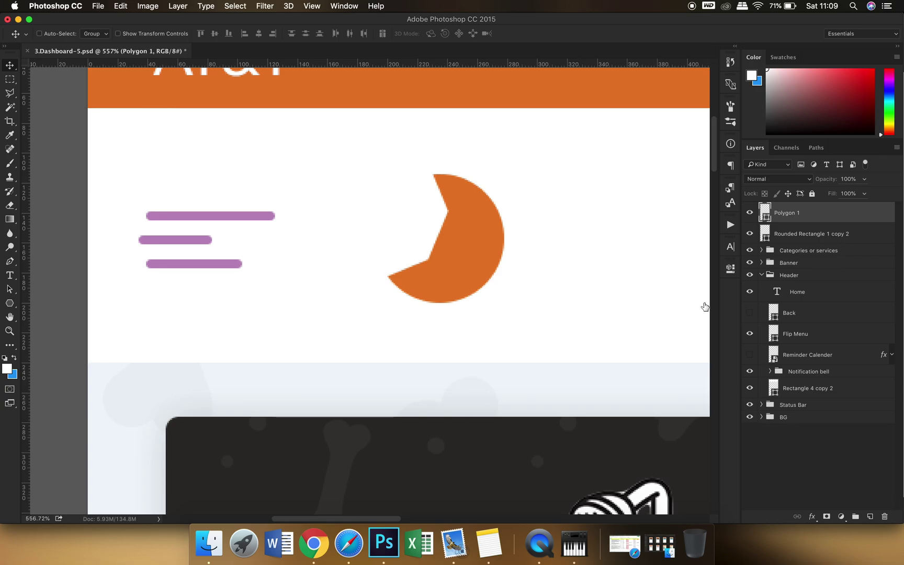
Zoom out to 80.5%, deselect all layers, and collapse the Header layer group.
scroll(337, 210, down, 3)
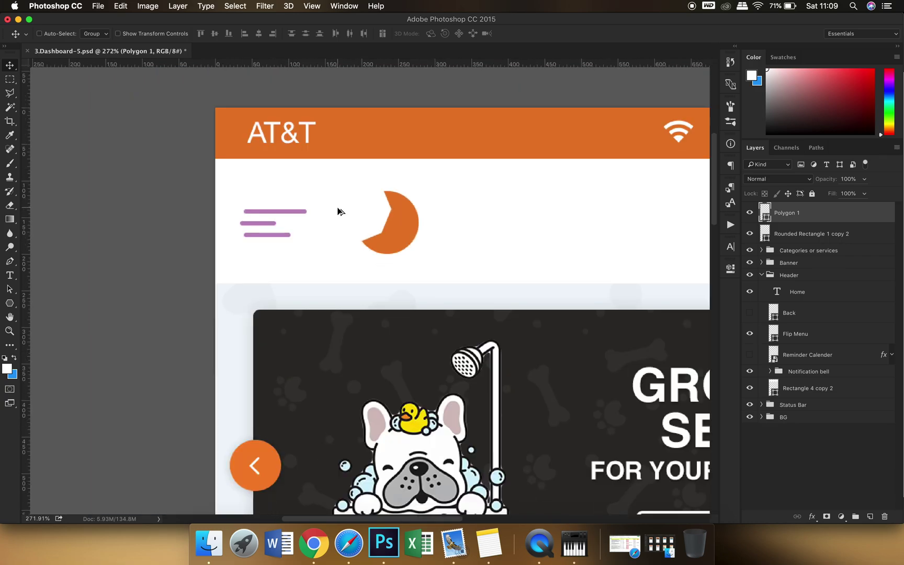
scroll(338, 211, down, 5)
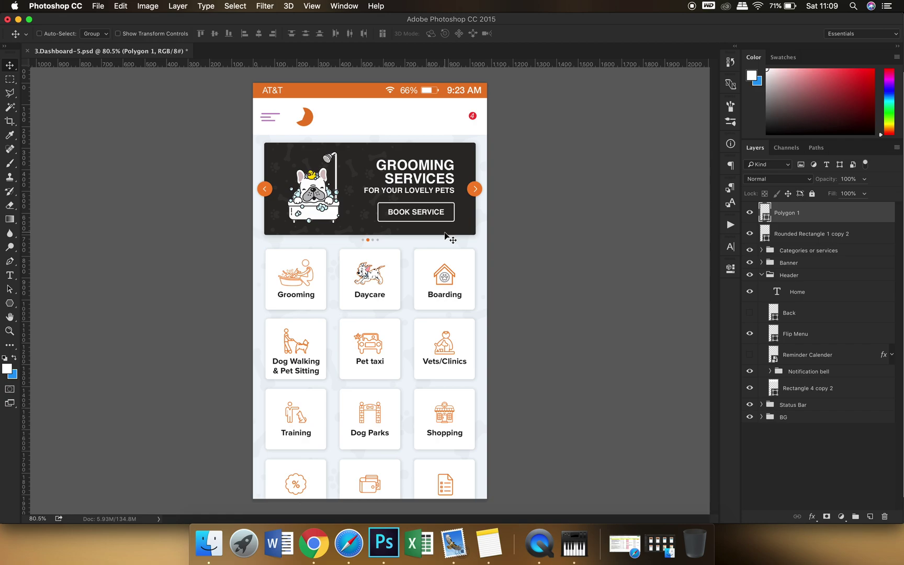
click(800, 484)
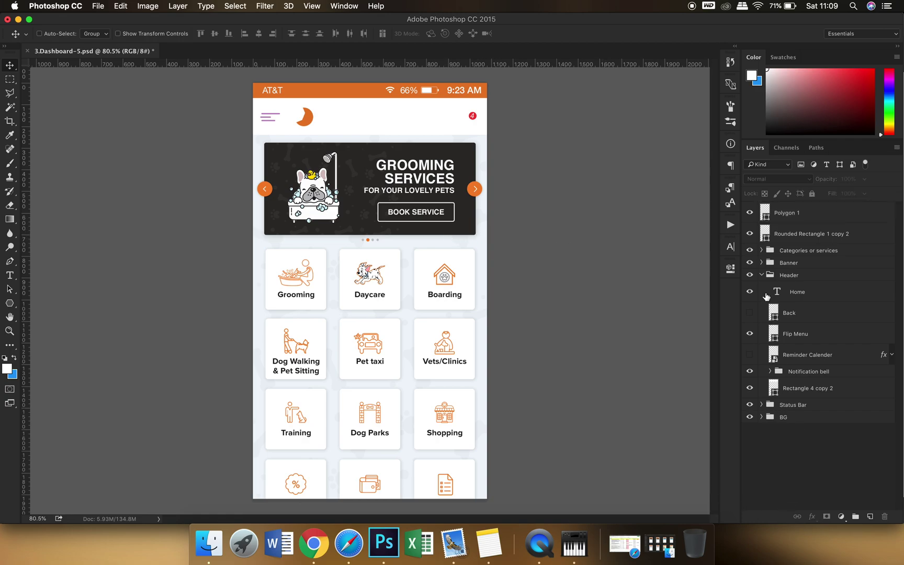
click(760, 275)
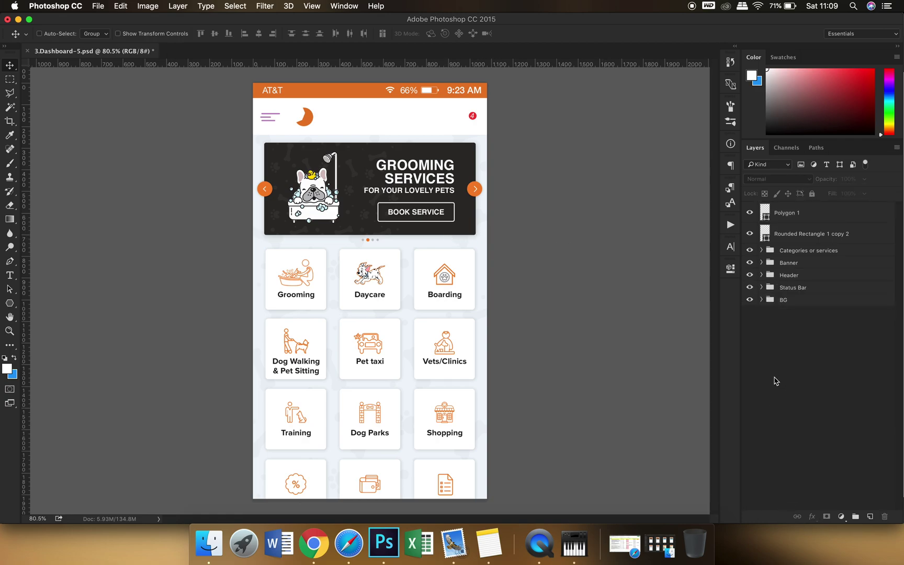